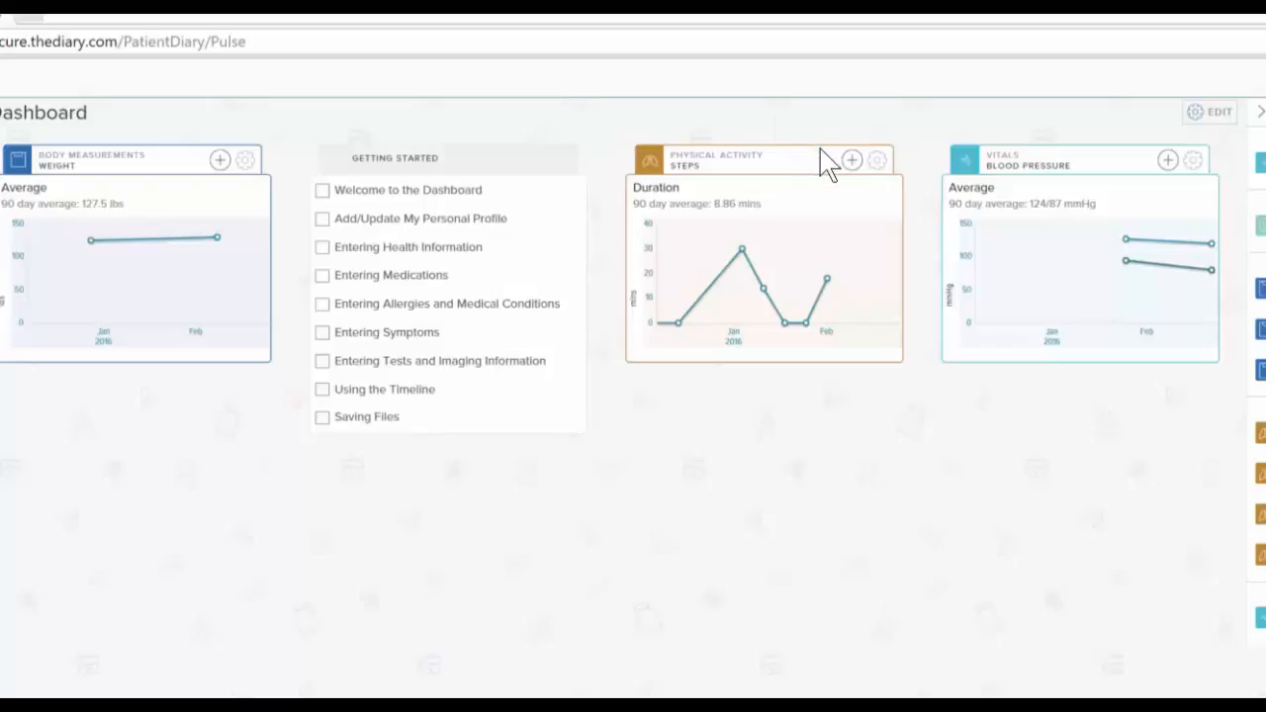
# View the new physical activity entry form for Steps and close it without saving
pyautogui.click(851, 162)
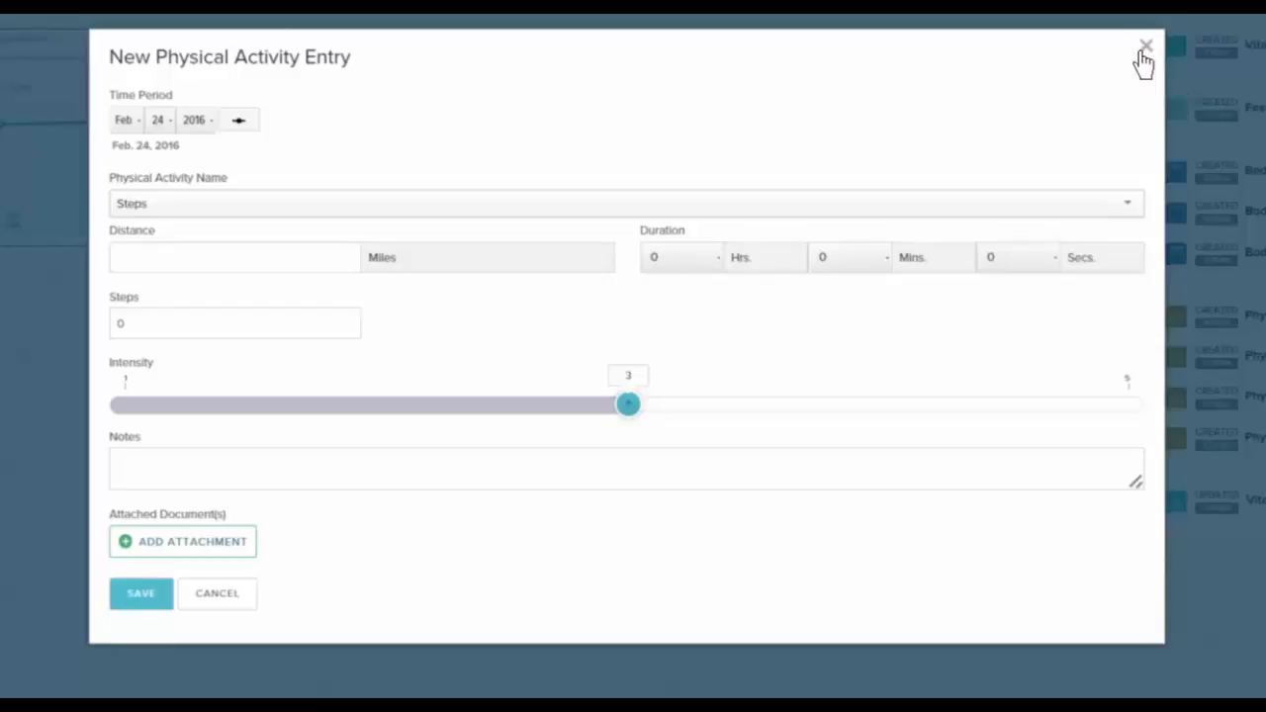
pyautogui.click(1222, 77)
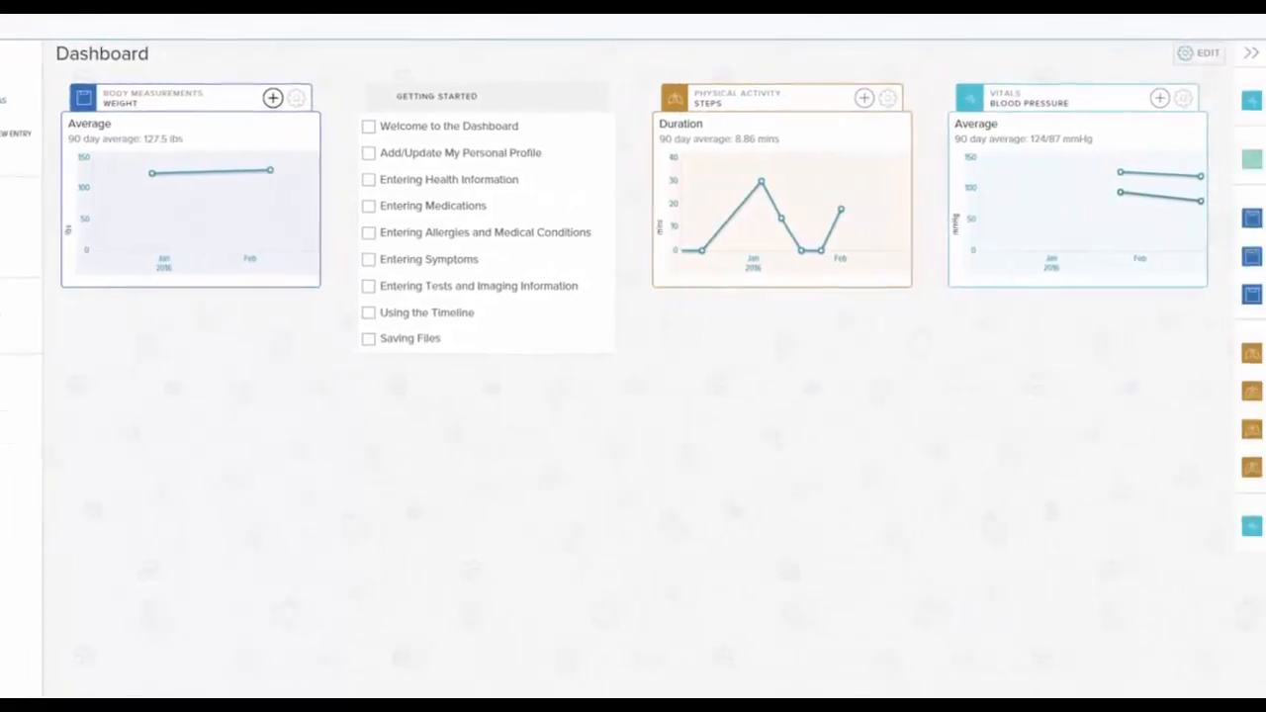
# Record a new body measurement entry with a weight of 127 lbs and save it
pyautogui.click(323, 92)
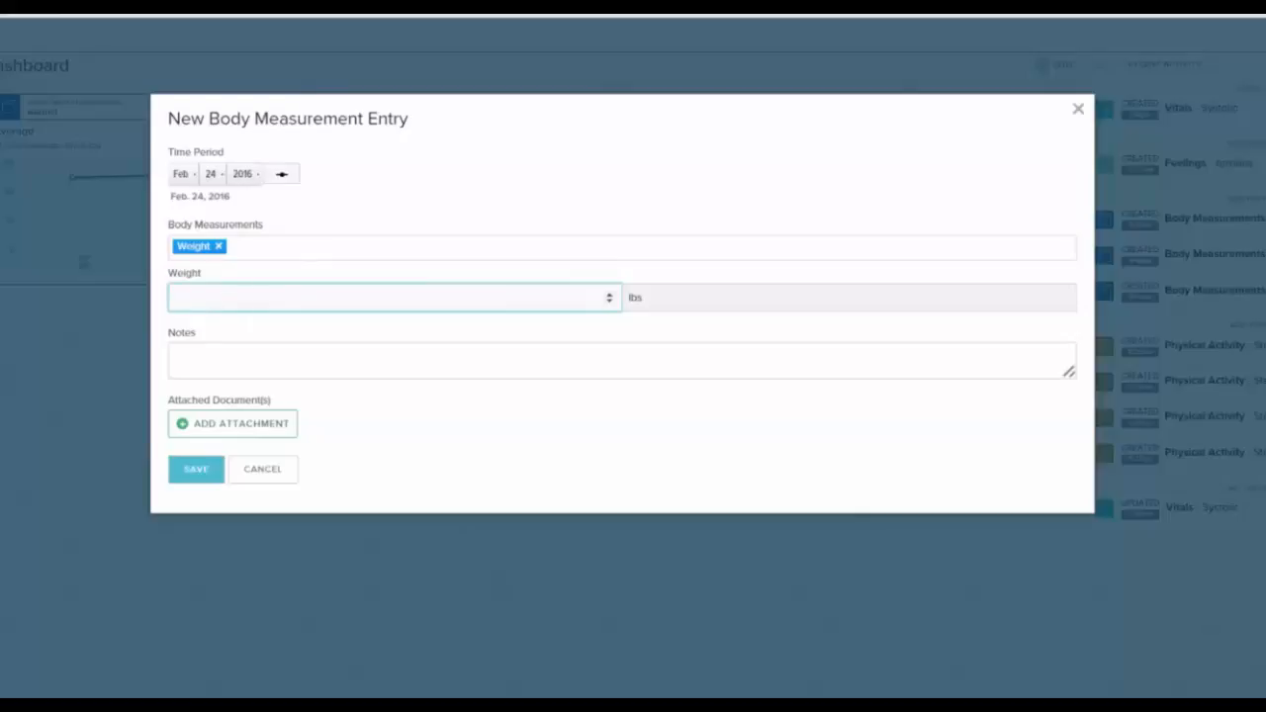
pyautogui.write('127')
pyautogui.click(203, 473)
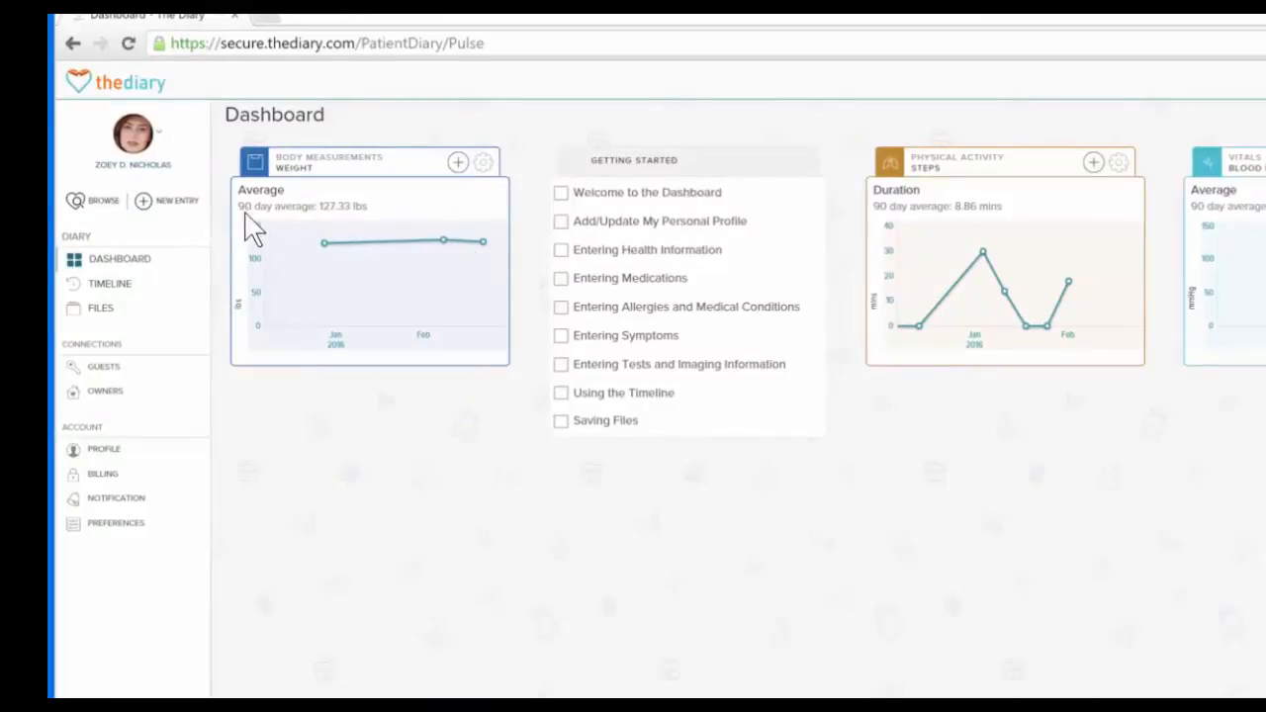
# Look through all the entry types offered for a new entry, down to Vitals, and close the list
pyautogui.click(184, 213)
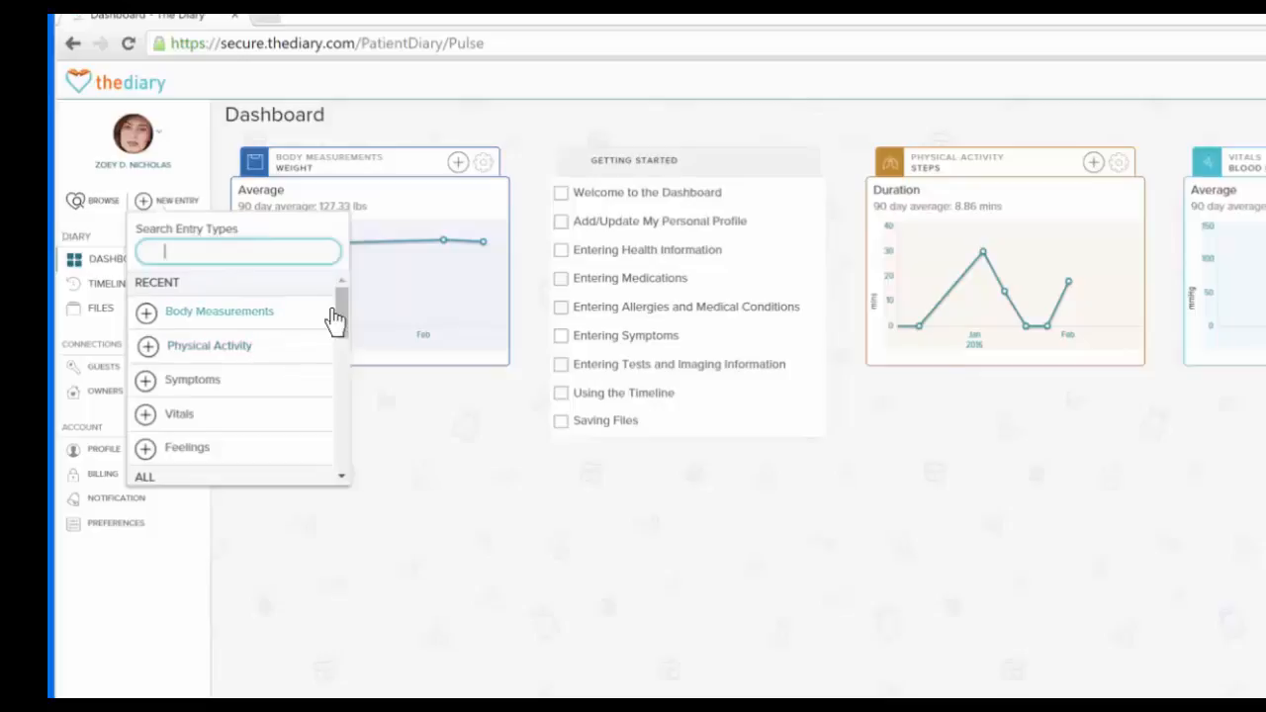
pyautogui.moveTo(341, 298); pyautogui.dragTo(346, 347)
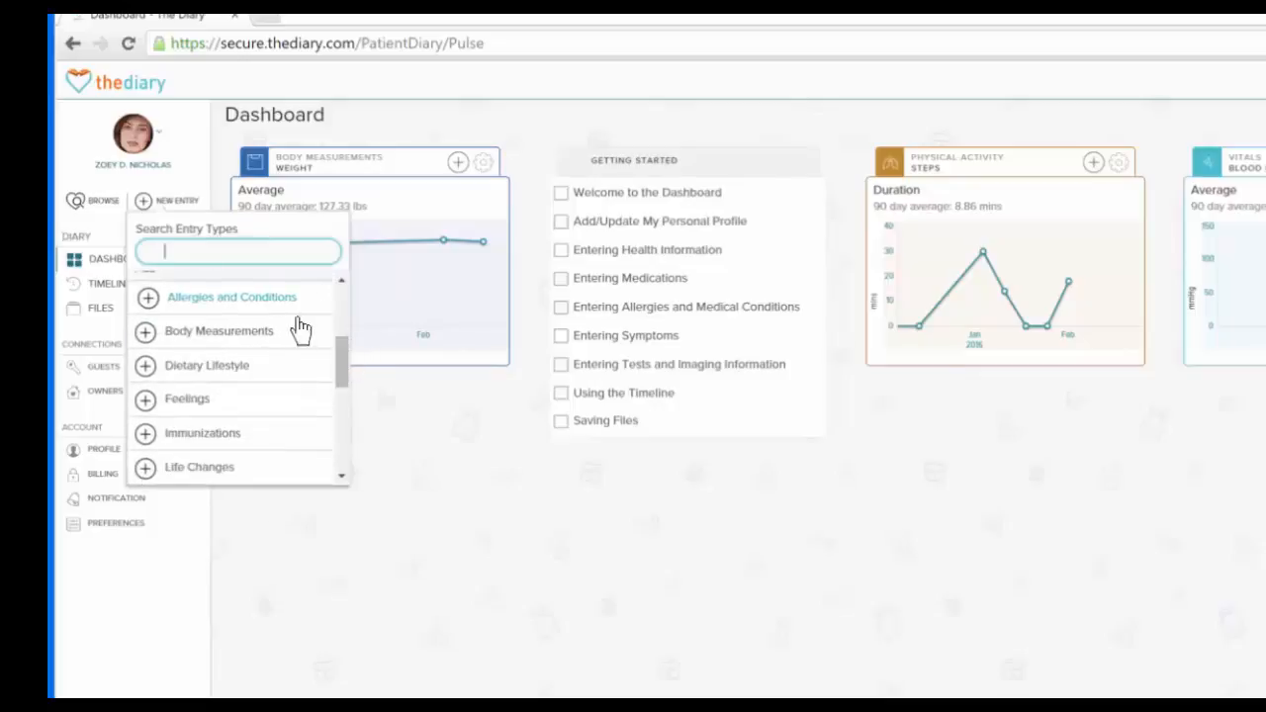
pyautogui.moveTo(346, 356); pyautogui.dragTo(325, 472)
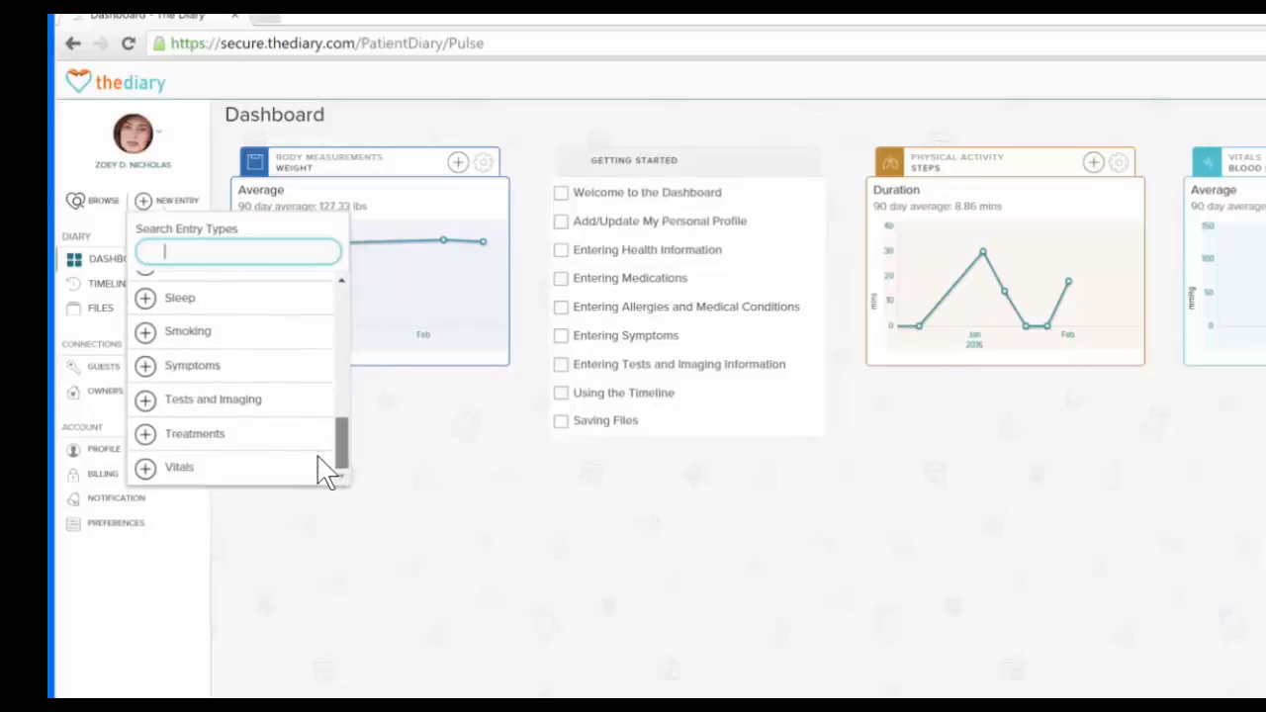
pyautogui.click(428, 465)
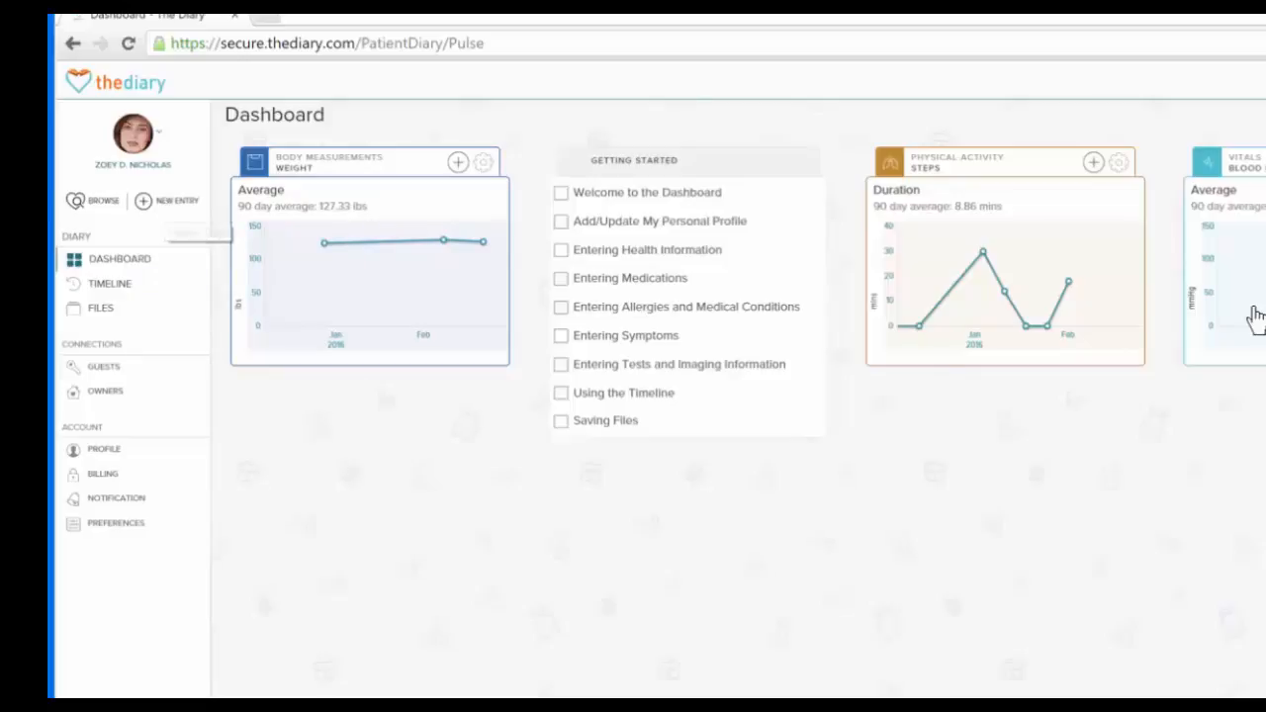
# Search the new entry types for "me" and start a Medication entry
pyautogui.click(166, 202)
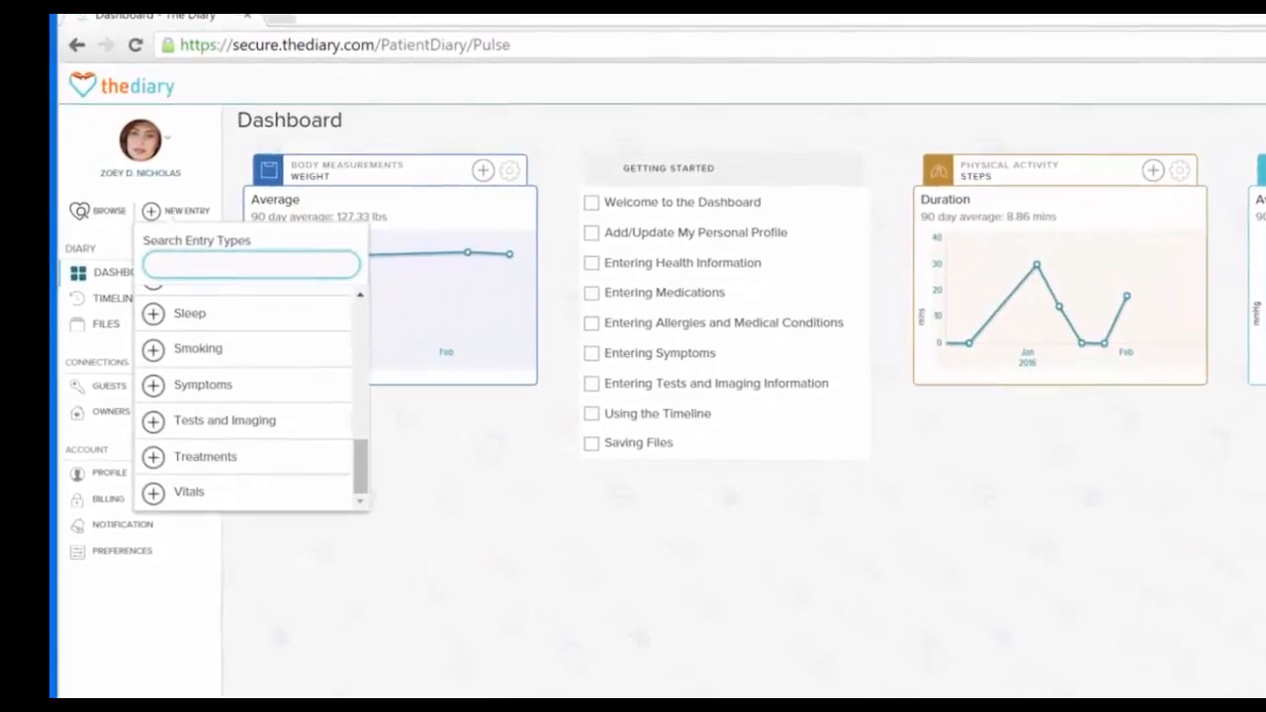
pyautogui.write('me')
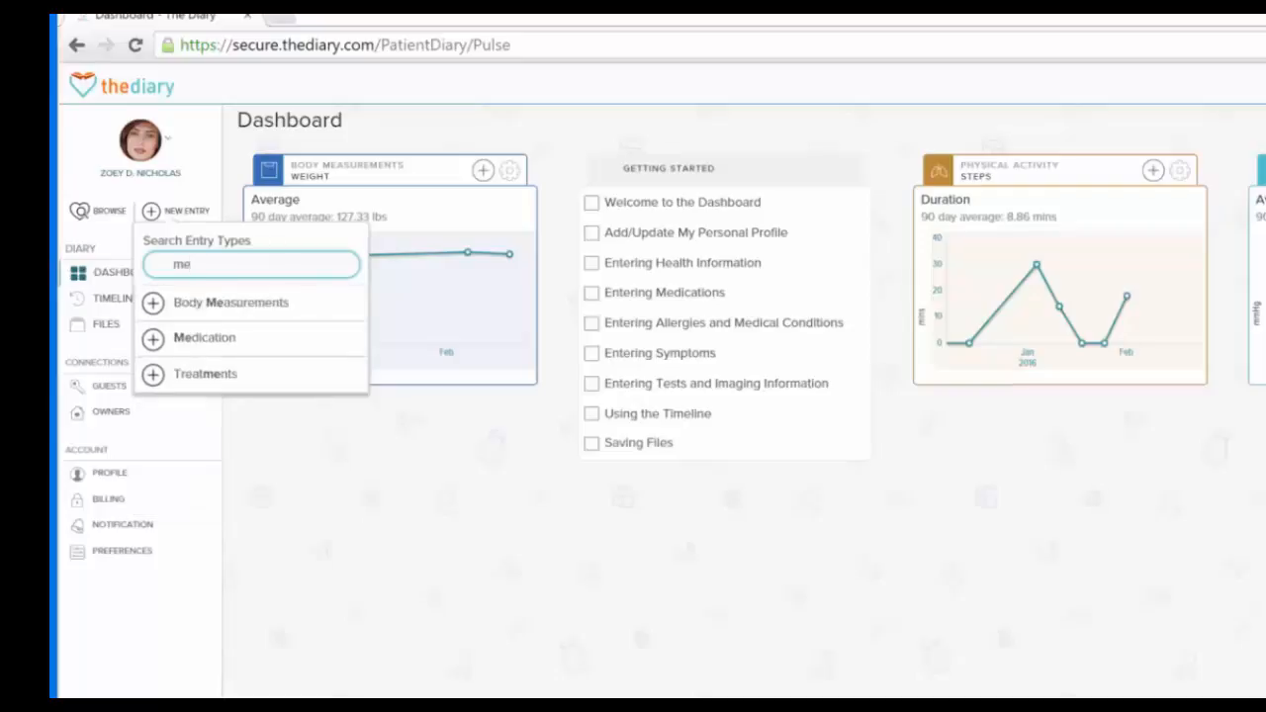
pyautogui.click(248, 346)
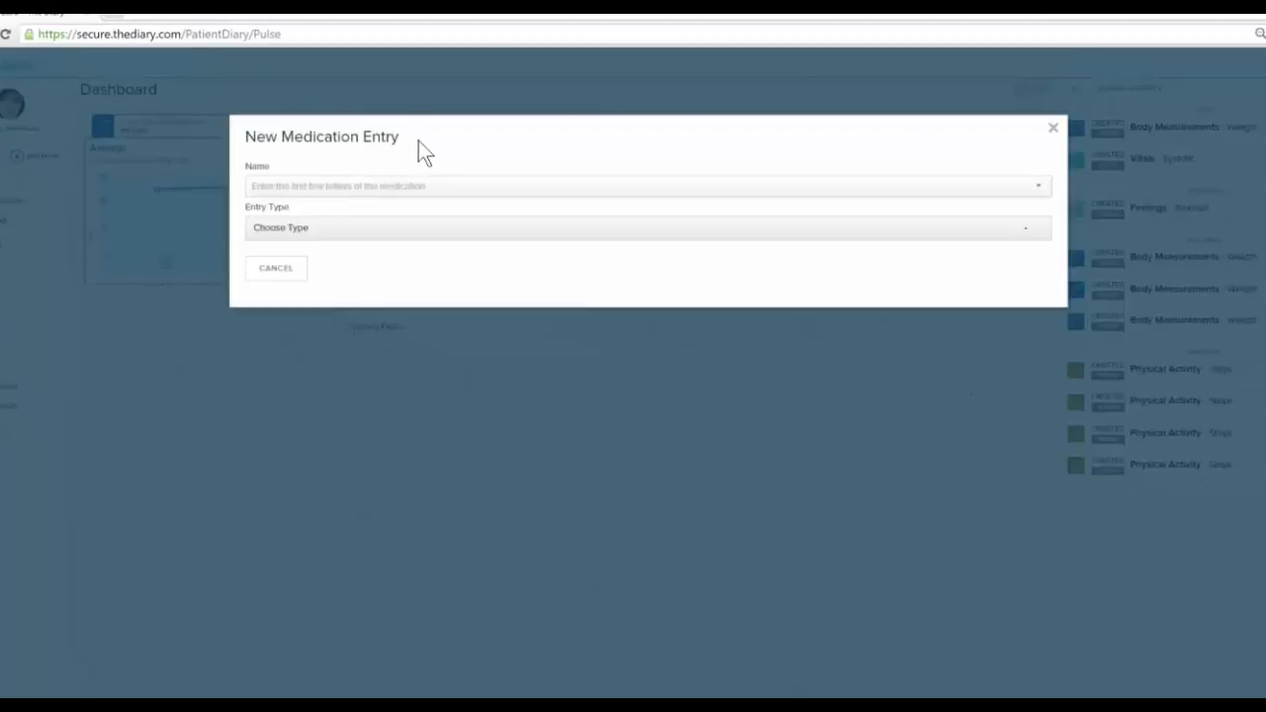
# Set the new medication entry's name to Aspirin 300 MG Oral Capsule and its entry type to Taken
pyautogui.click(313, 190)
pyautogui.write('aspir')
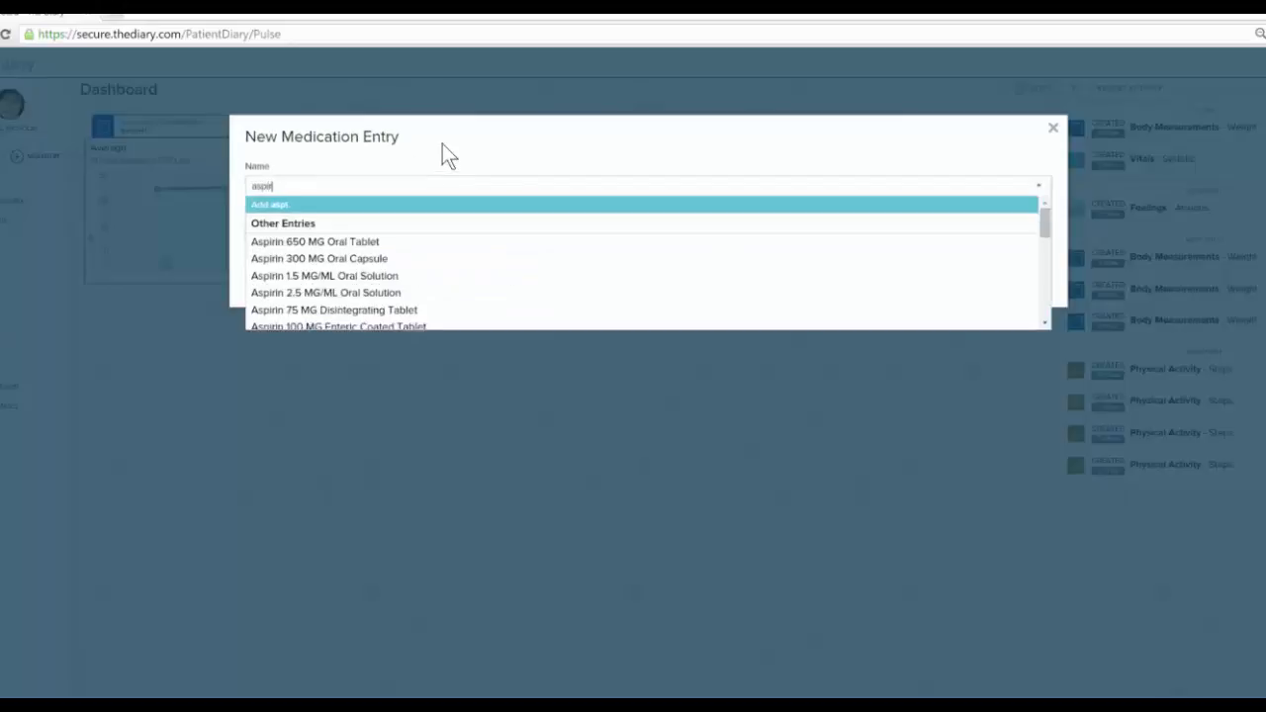
pyautogui.click(376, 259)
pyautogui.click(326, 228)
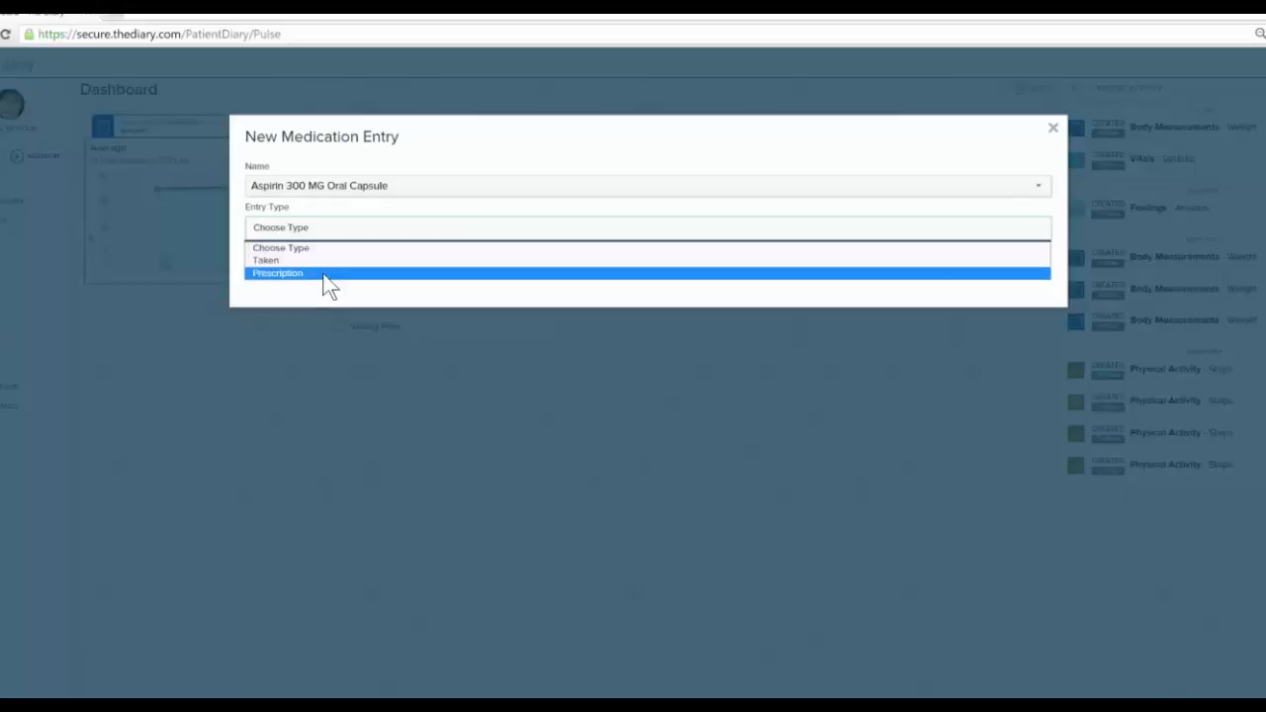
pyautogui.click(327, 261)
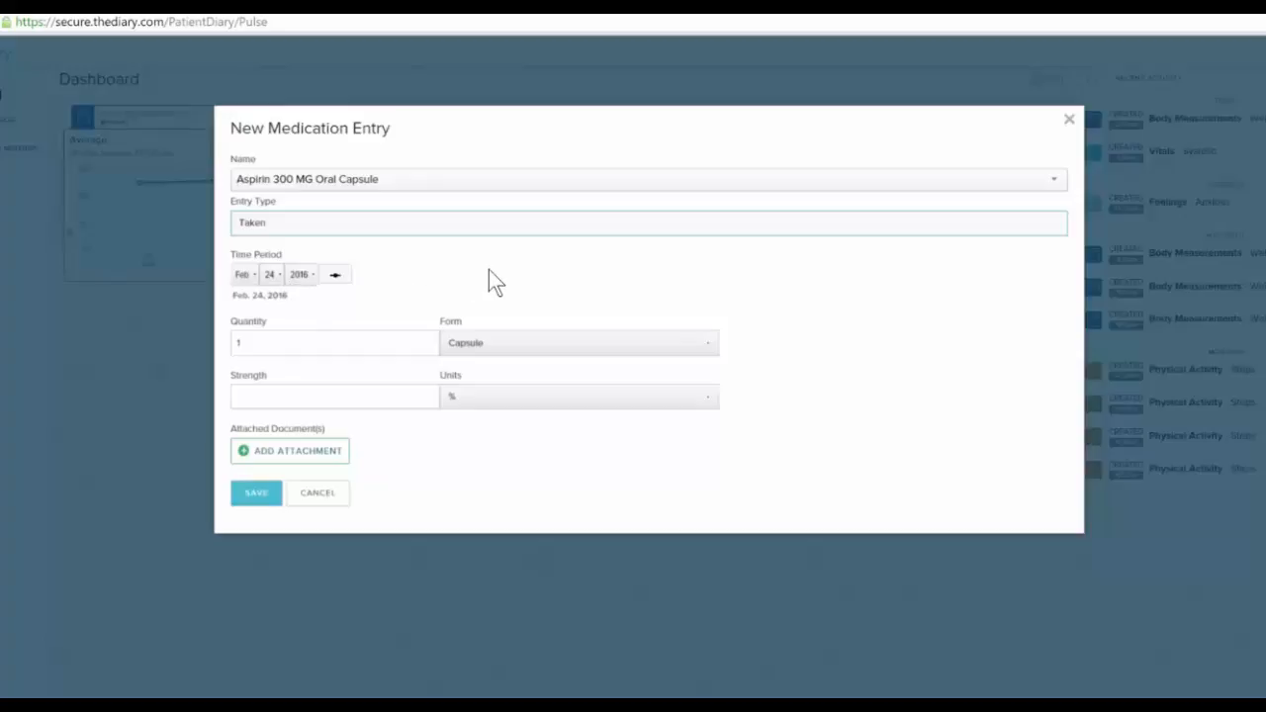
# Check the date options of the medication entry's time period and cancel the entry
pyautogui.click(298, 274)
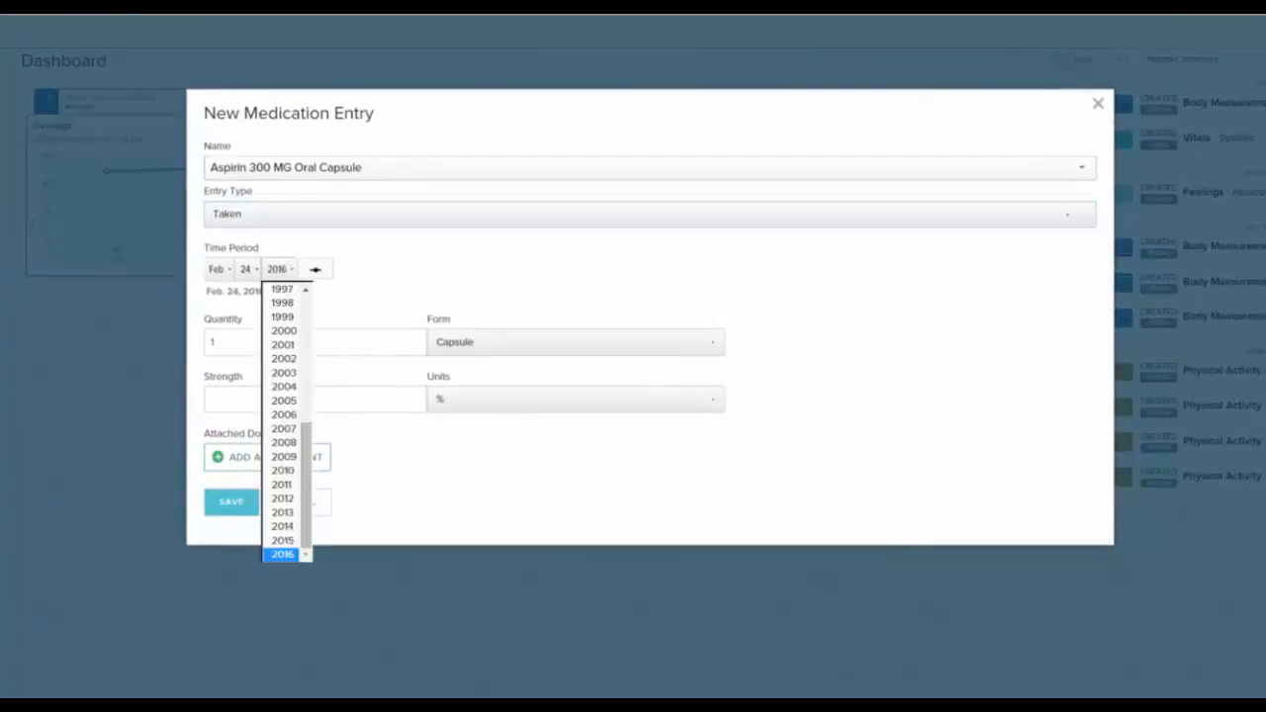
pyautogui.click(248, 273)
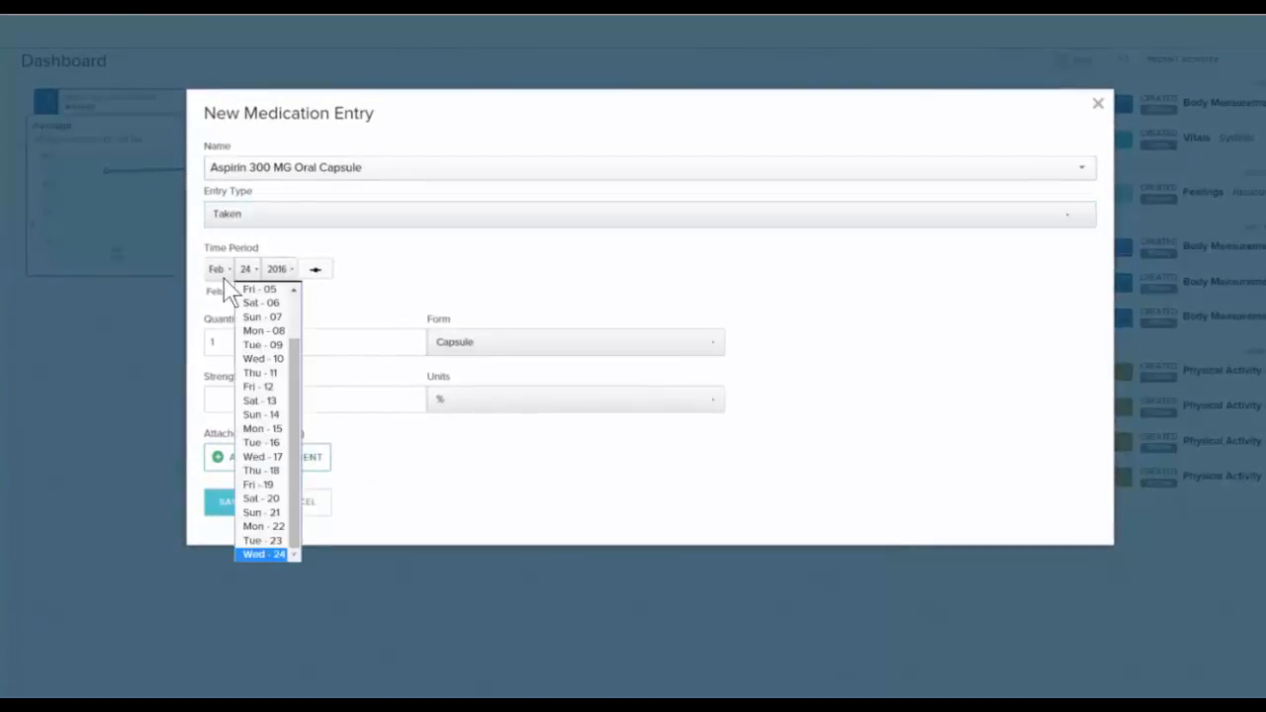
pyautogui.click(219, 286)
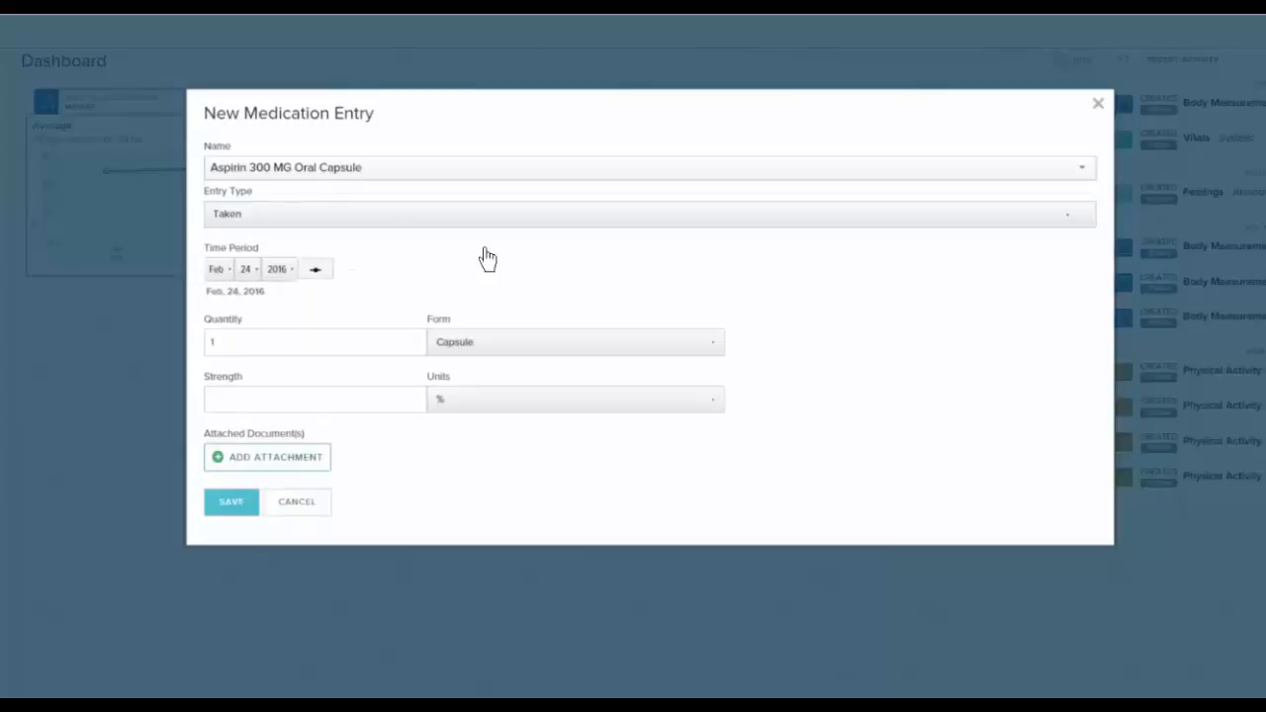
pyautogui.click(297, 502)
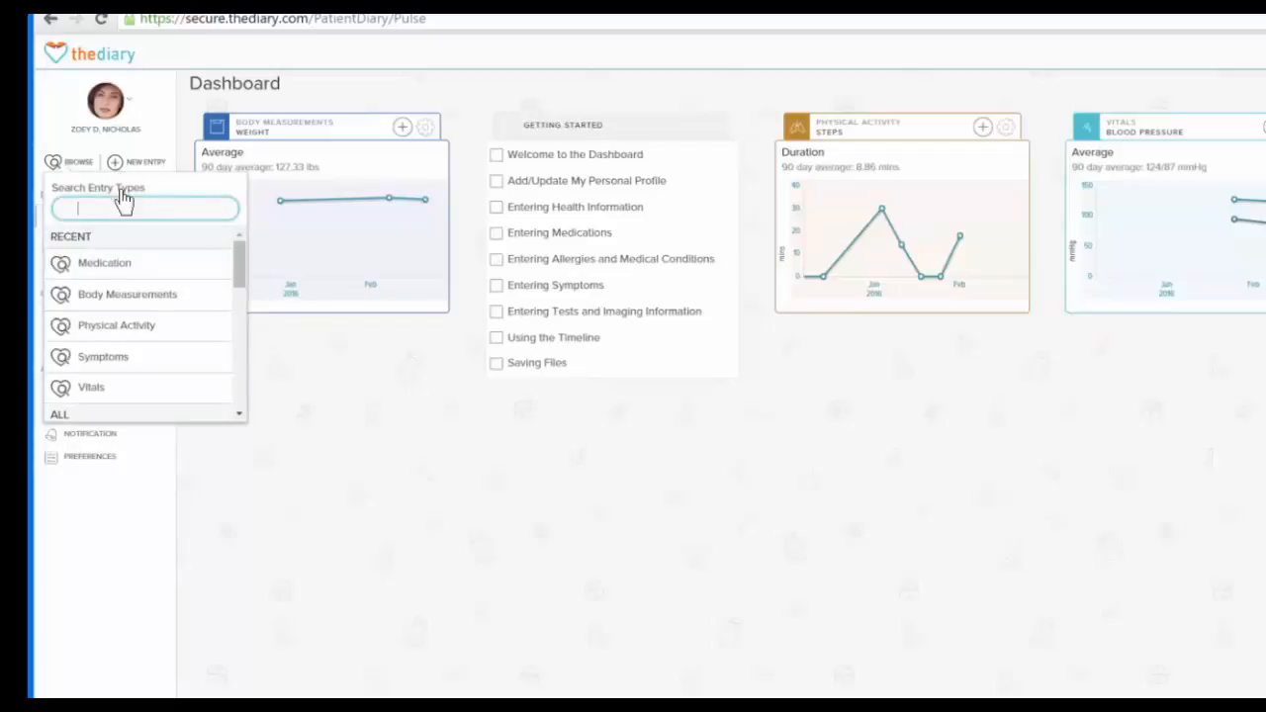
# Browse the Medication entries and limit the list to the last 30 days
pyautogui.click(83, 265)
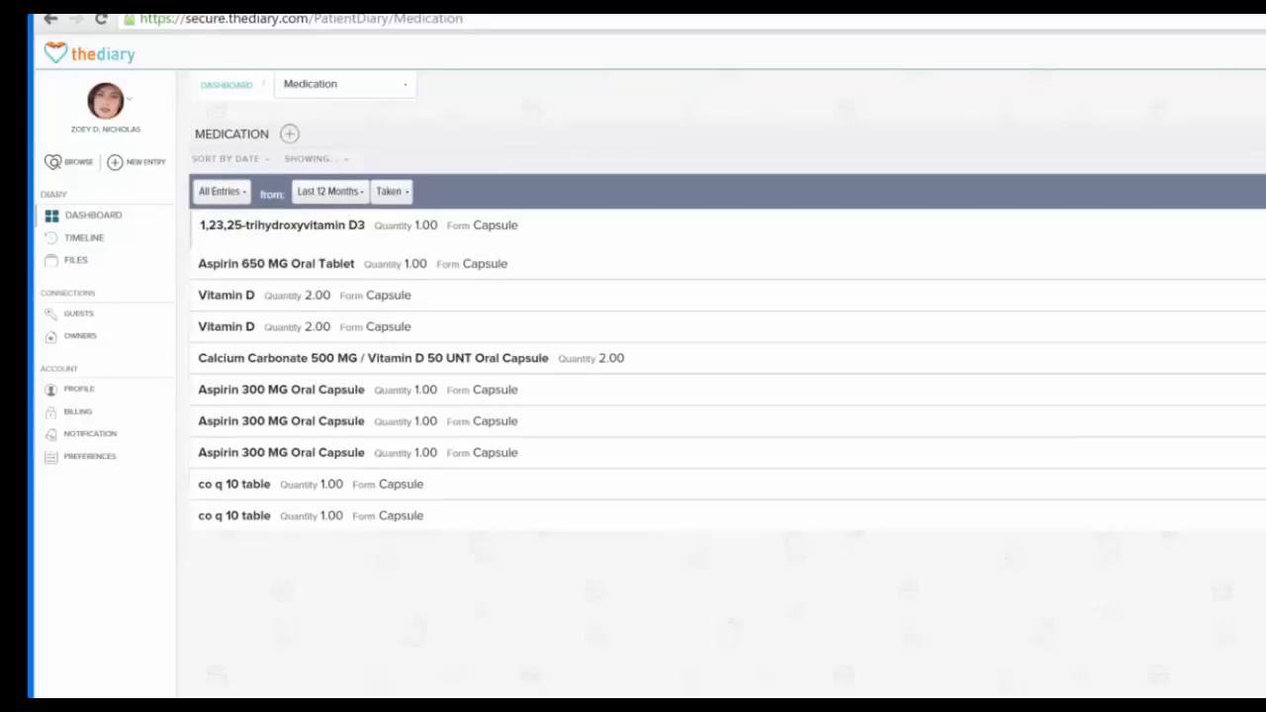
pyautogui.click(331, 195)
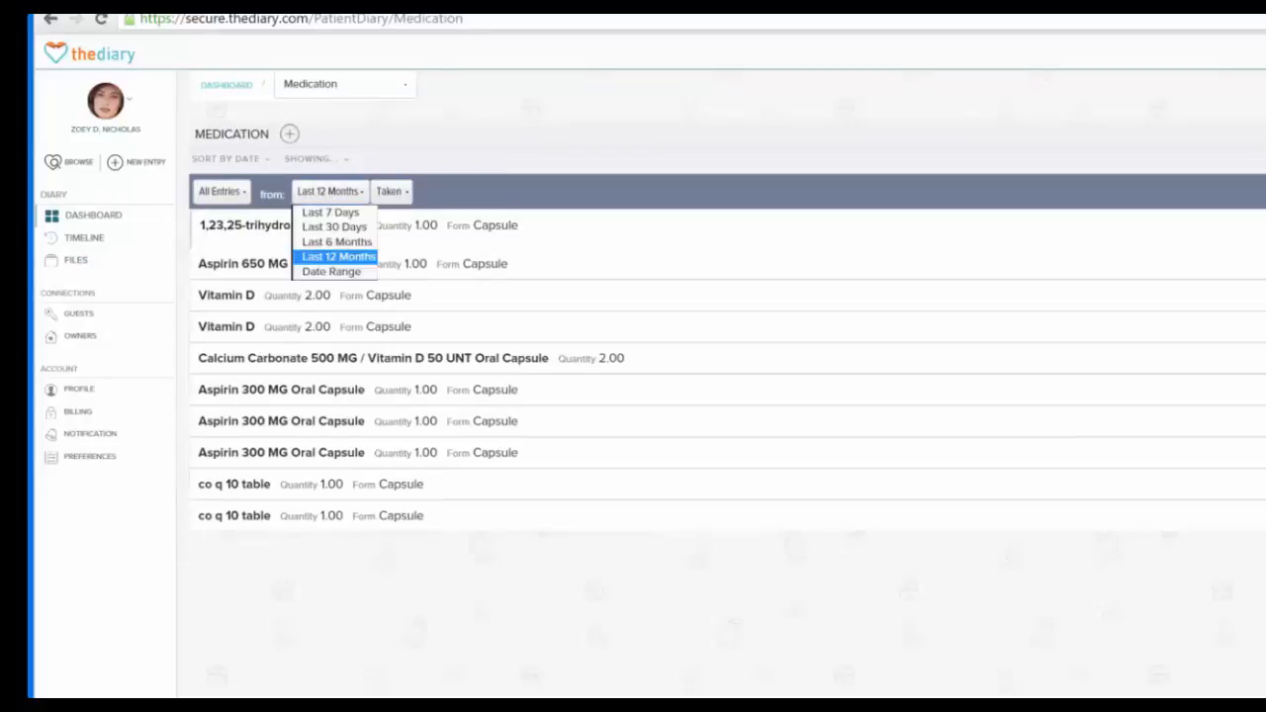
pyautogui.click(356, 227)
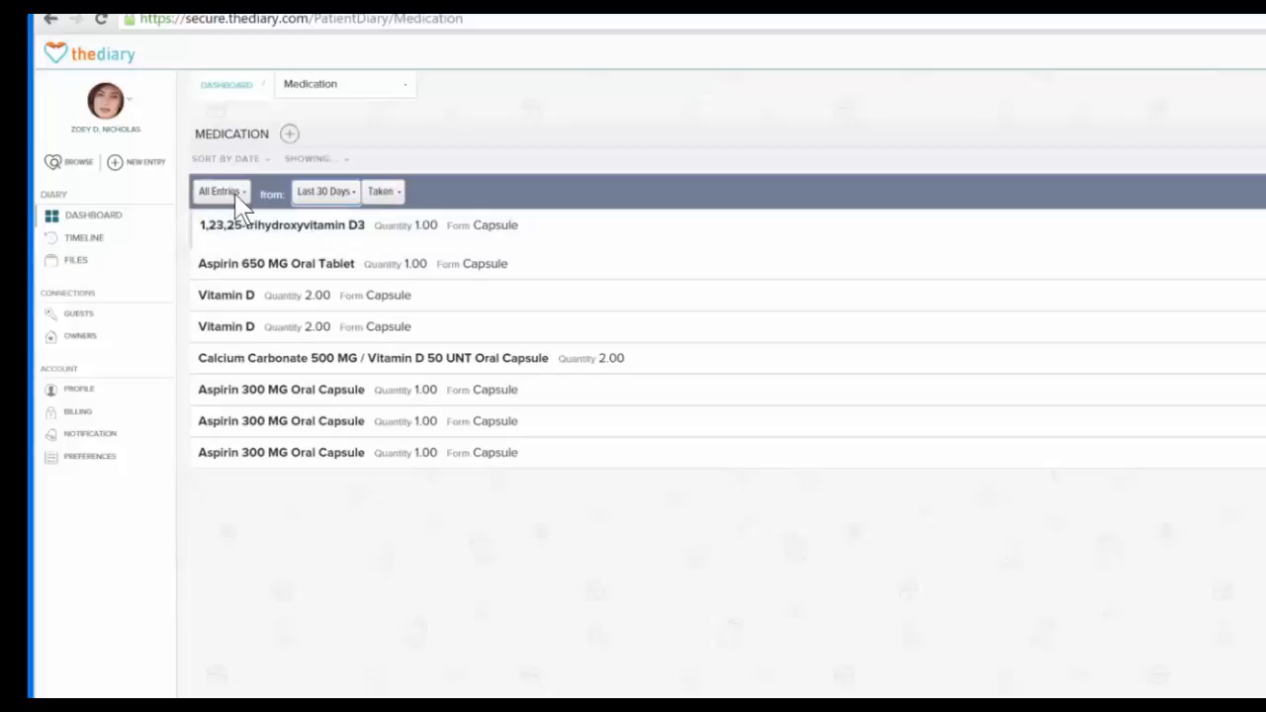
# Filter the medication list to All Deleted, and switch it back to All Entries
pyautogui.click(235, 196)
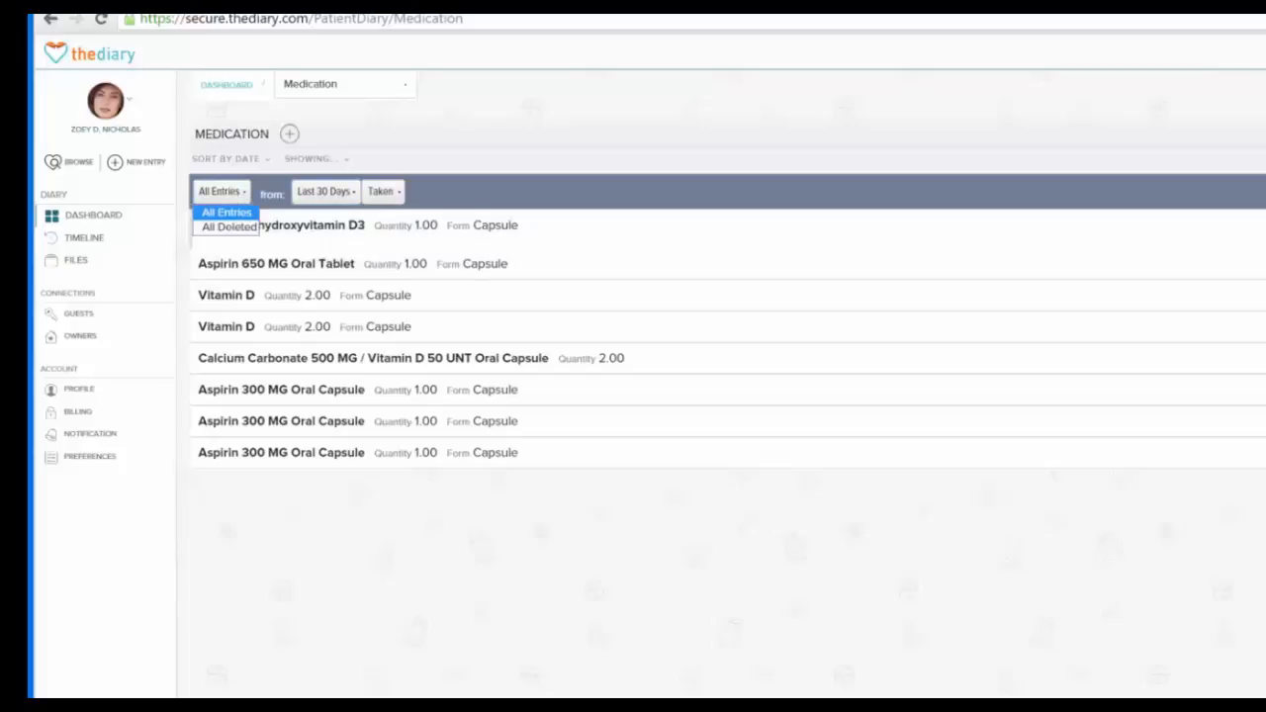
pyautogui.click(228, 227)
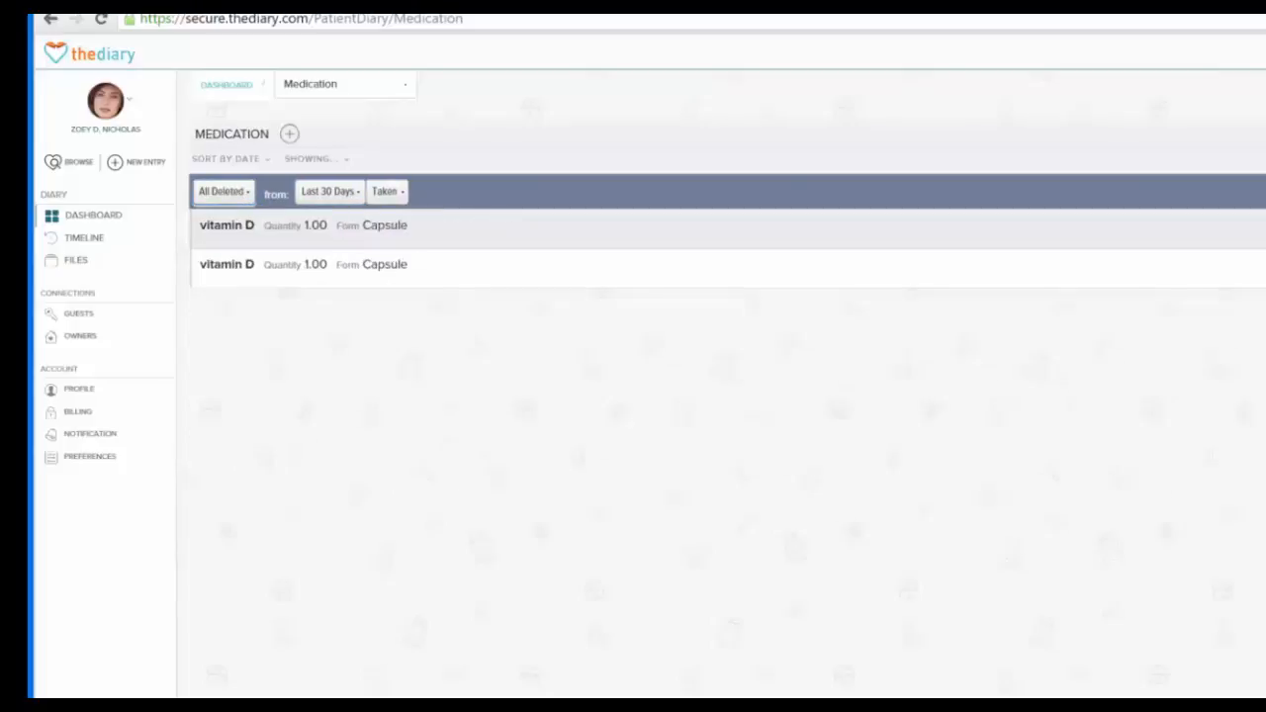
pyautogui.click(245, 192)
pyautogui.click(227, 212)
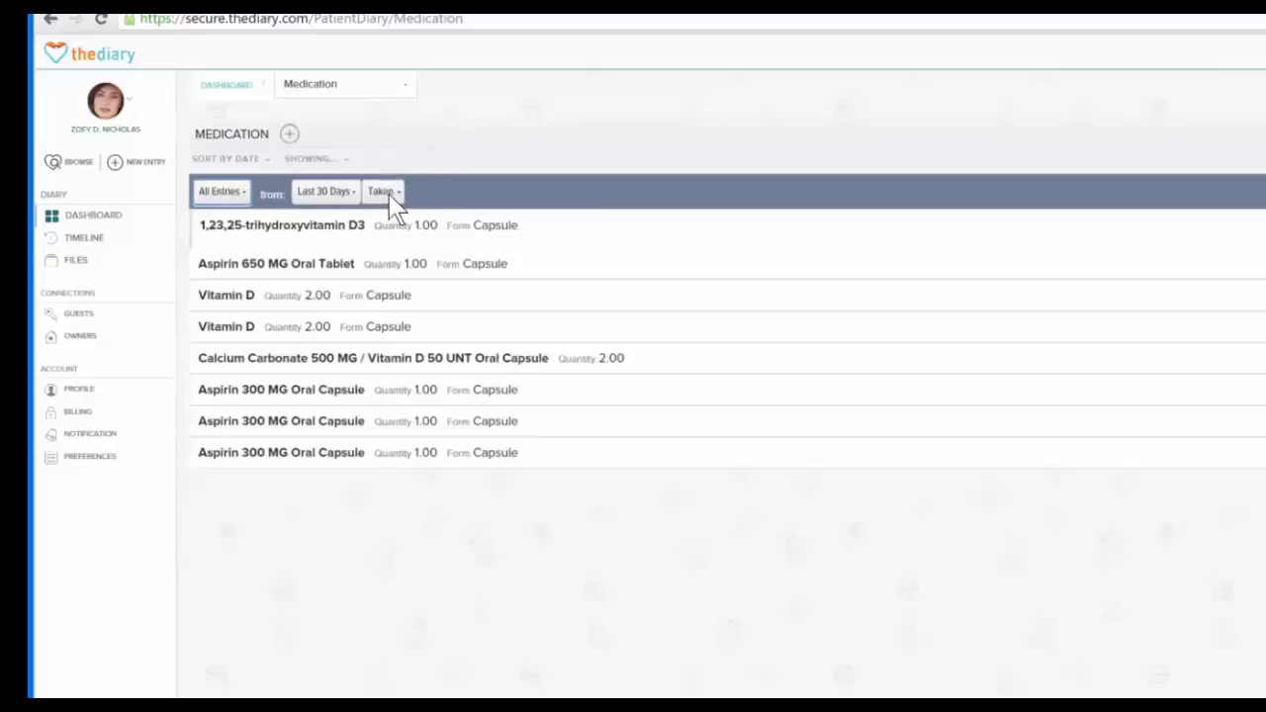
# Filter the medication list to Prescription entries, and switch it back to Taken
pyautogui.click(385, 194)
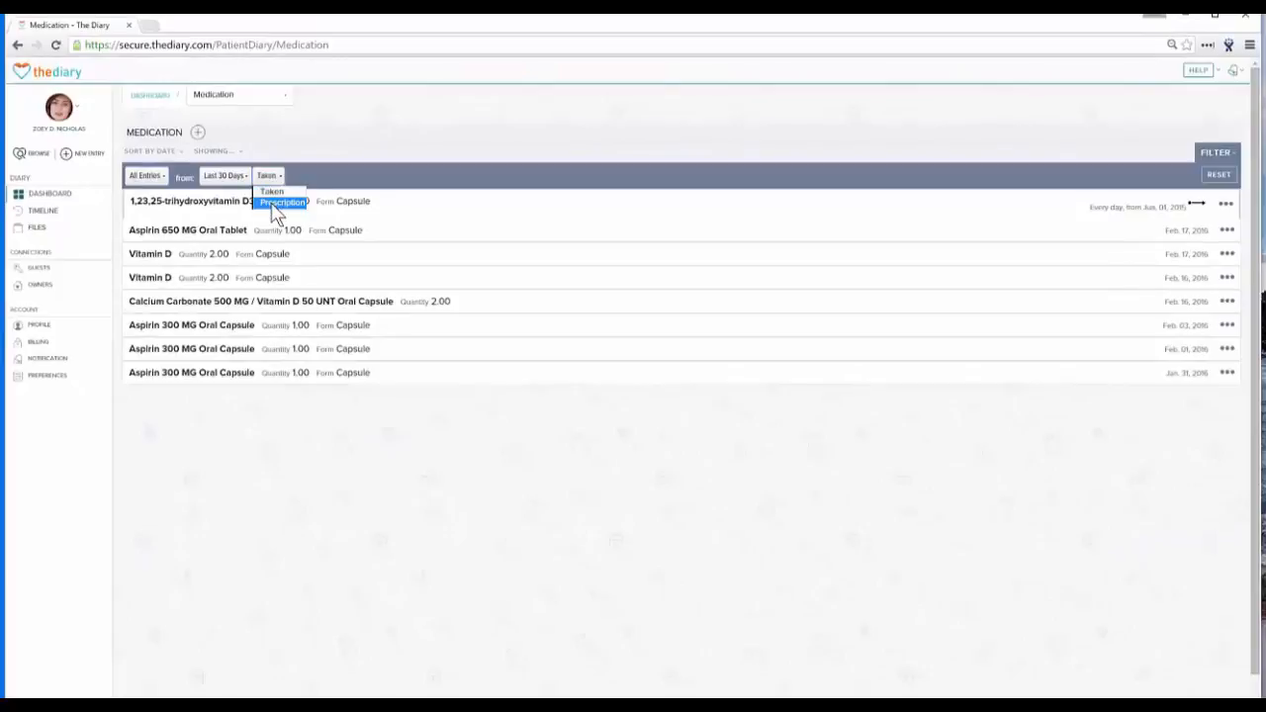
pyautogui.click(283, 203)
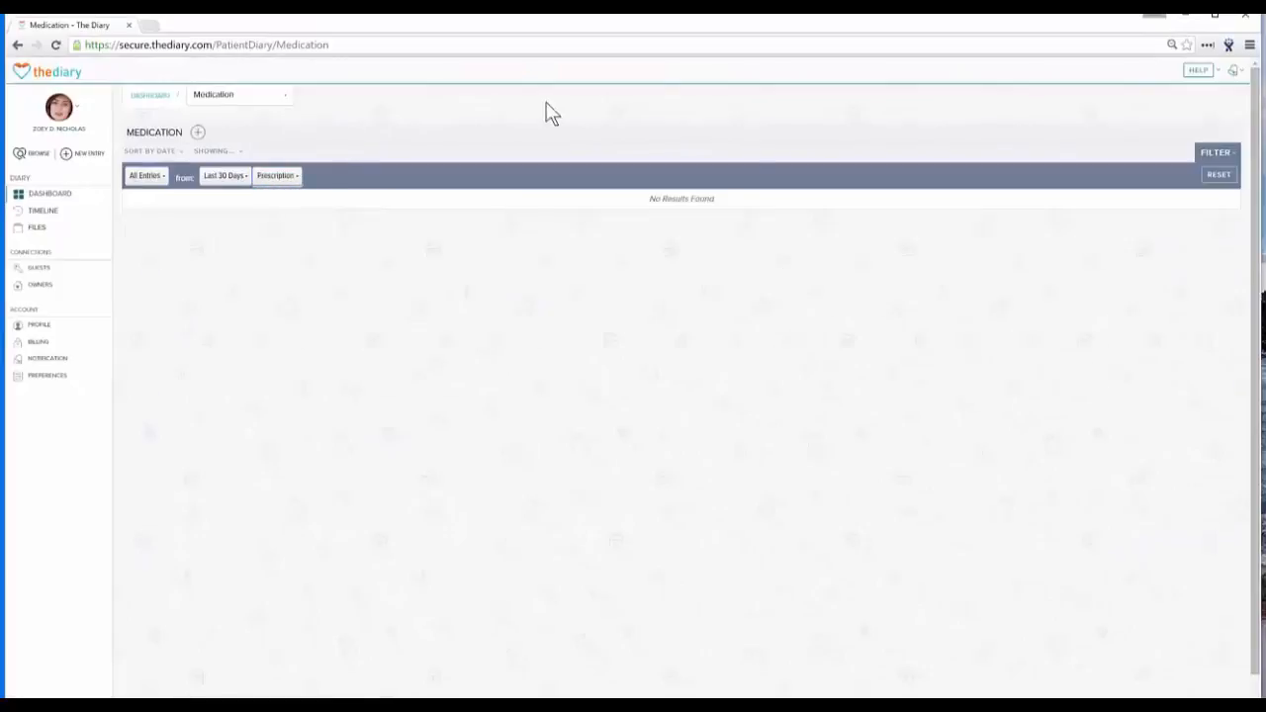
pyautogui.click(280, 176)
pyautogui.click(282, 192)
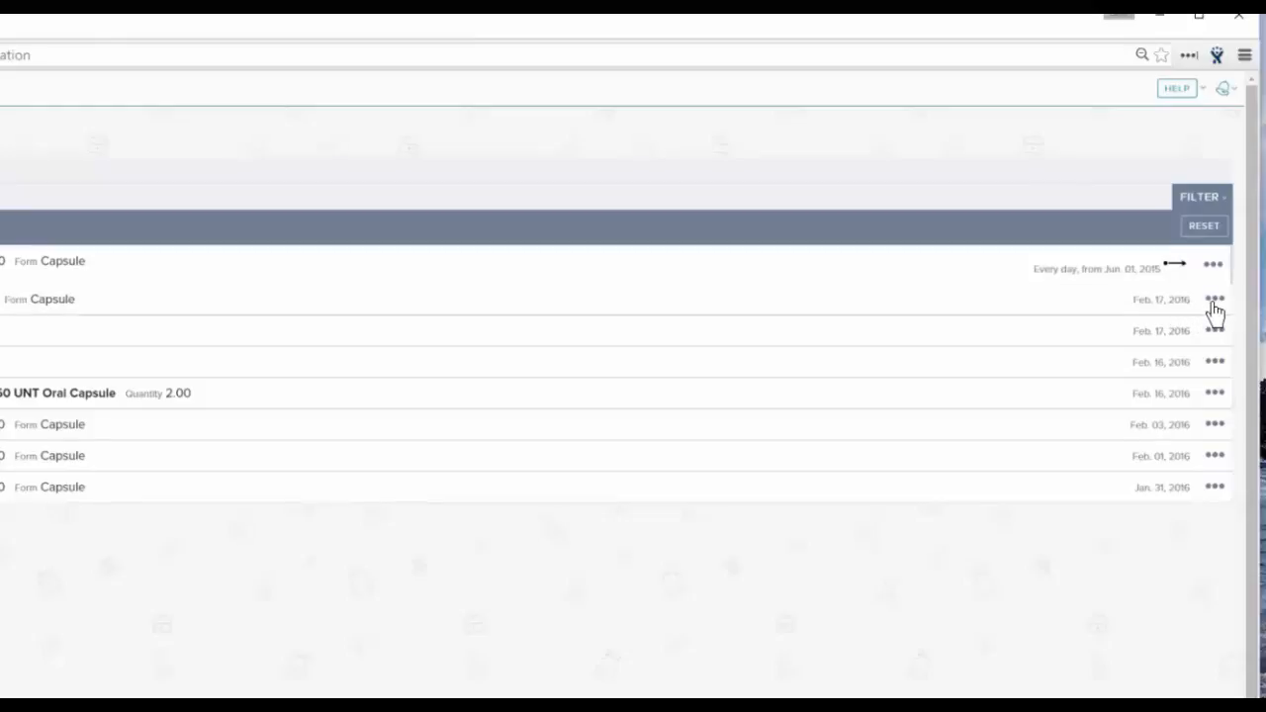
# Open the details of the Feb. 17 Aspirin 650 MG Oral Tablet entry and copy it as a new entry
pyautogui.click(1213, 303)
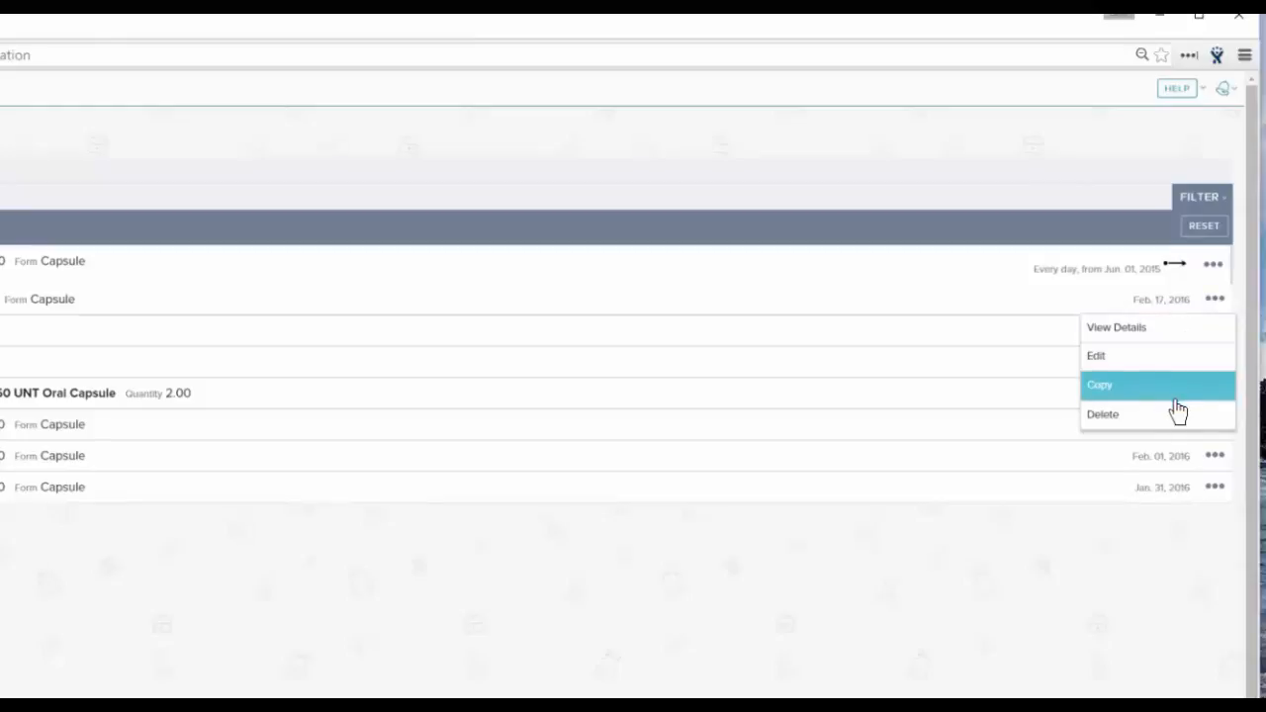
pyautogui.click(1024, 301)
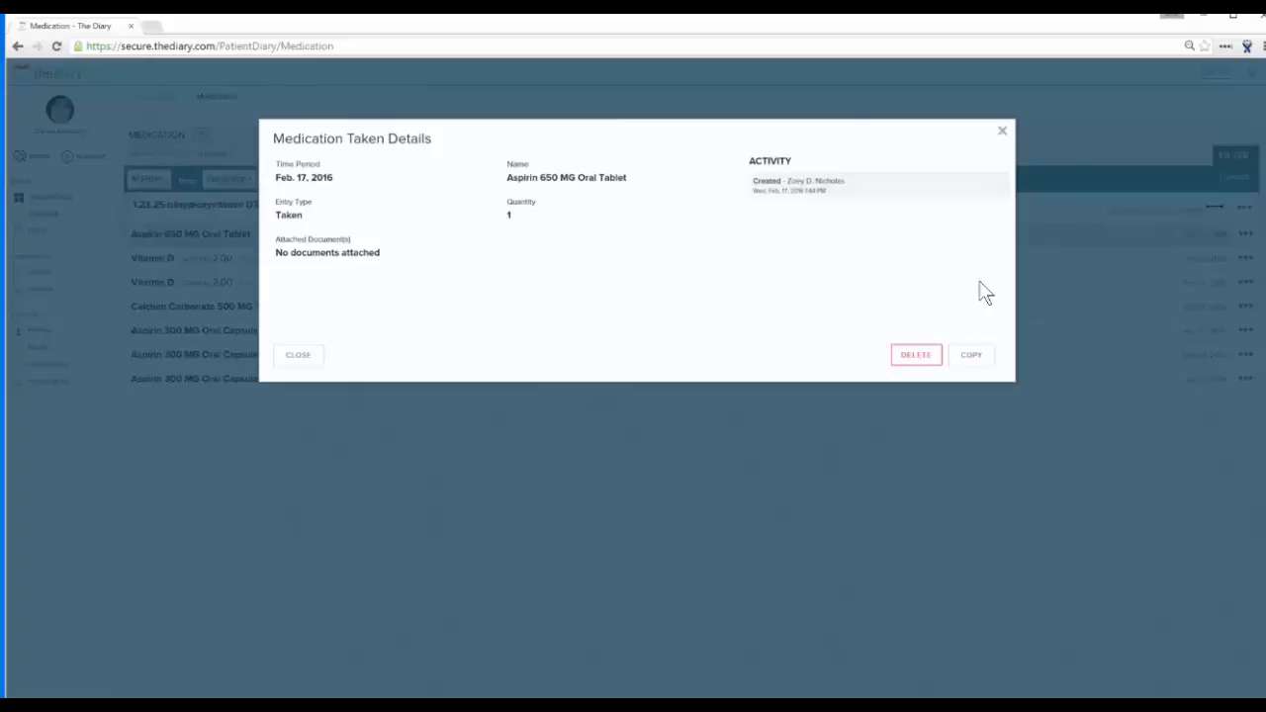
pyautogui.click(971, 355)
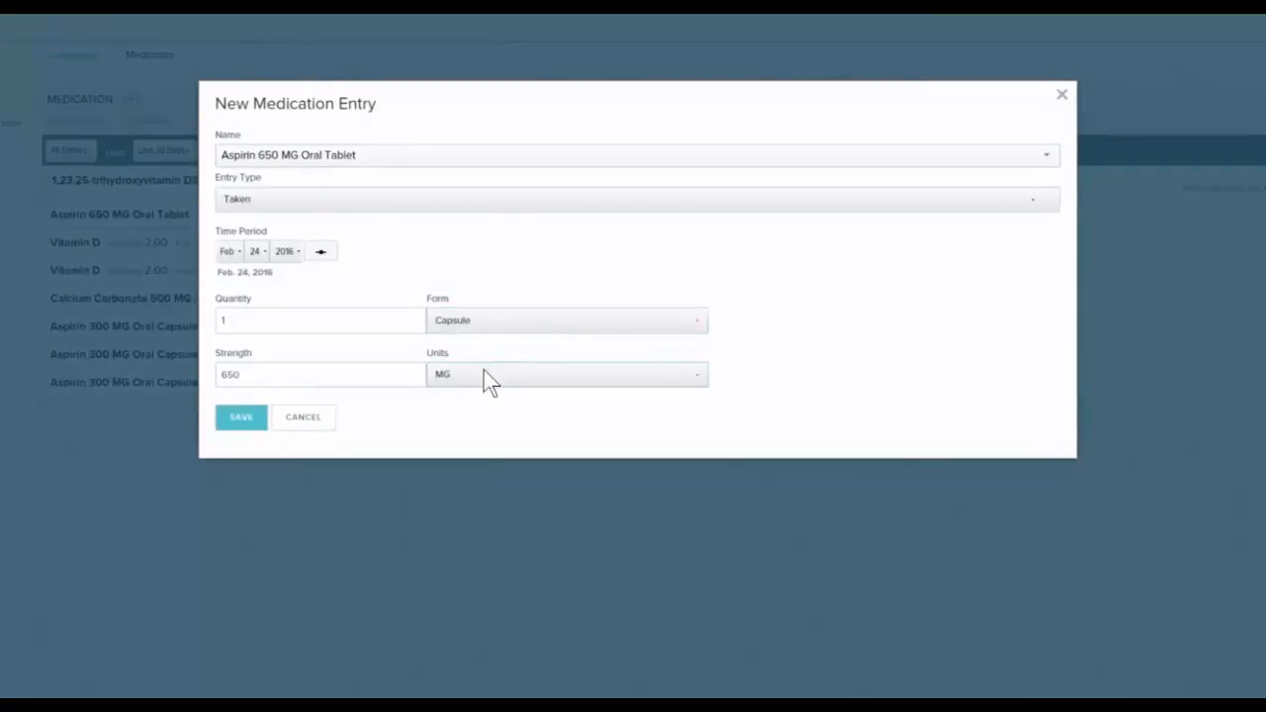
# Switch the copied aspirin entry's type to Prescription and back to Taken, and save the entry
pyautogui.click(314, 200)
pyautogui.click(276, 183)
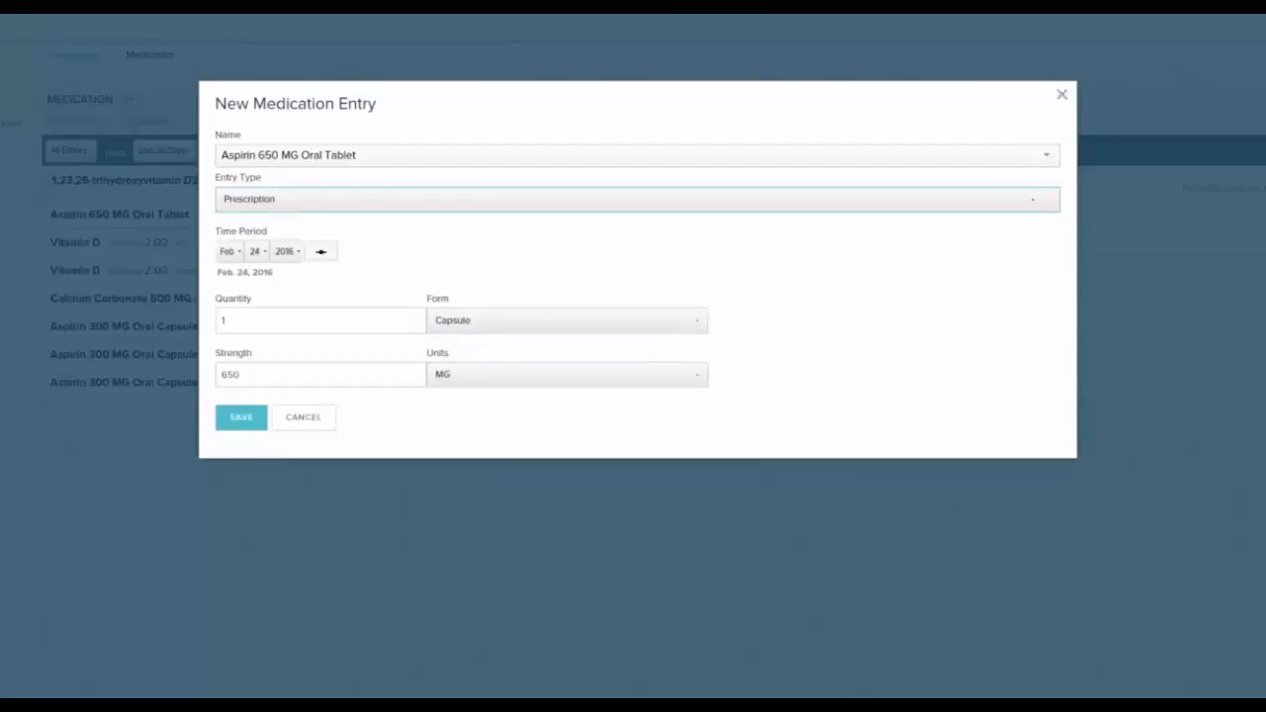
pyautogui.click(277, 200)
pyautogui.click(277, 219)
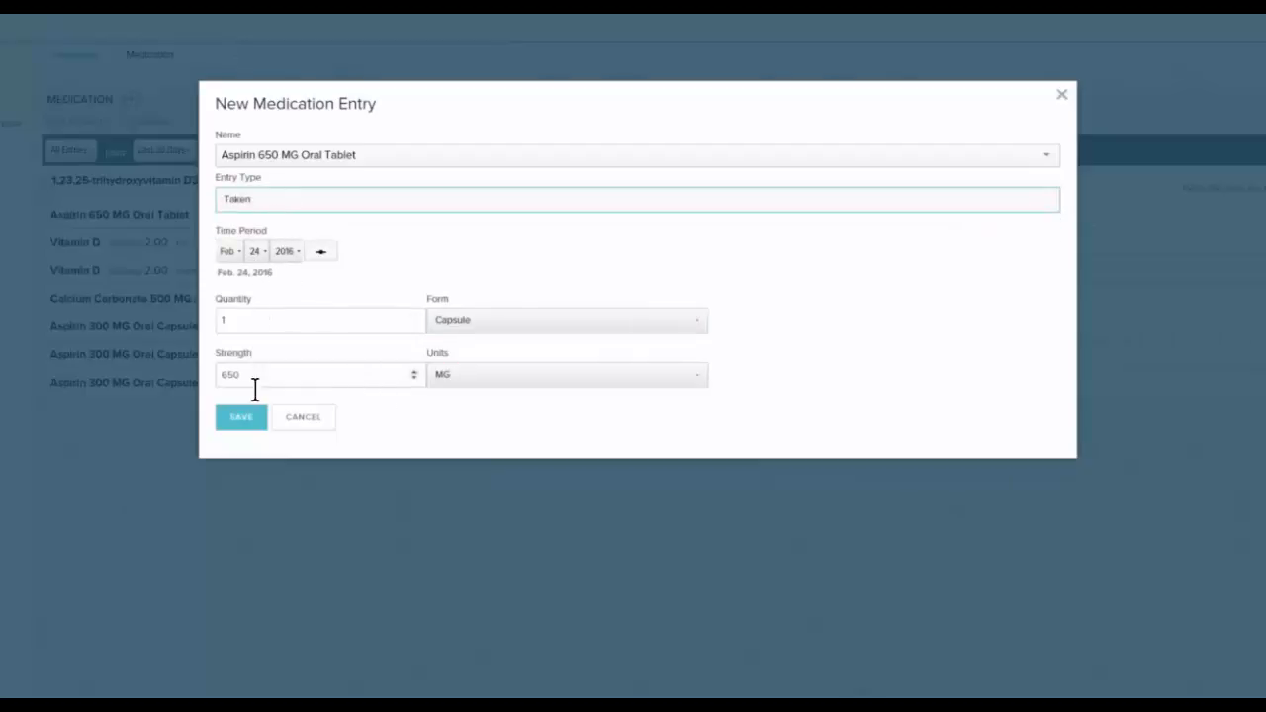
pyautogui.click(244, 427)
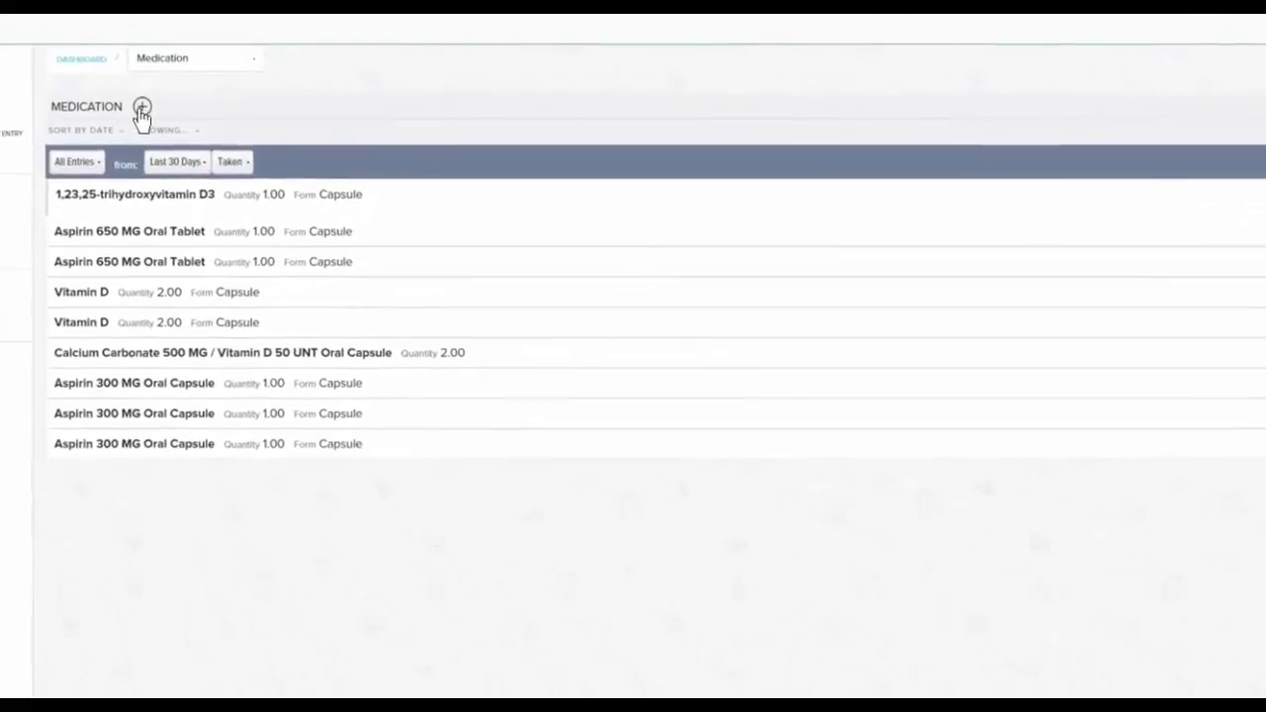
# View a blank medication entry form from the medication list, close it, and open the list of entry categories
pyautogui.click(131, 102)
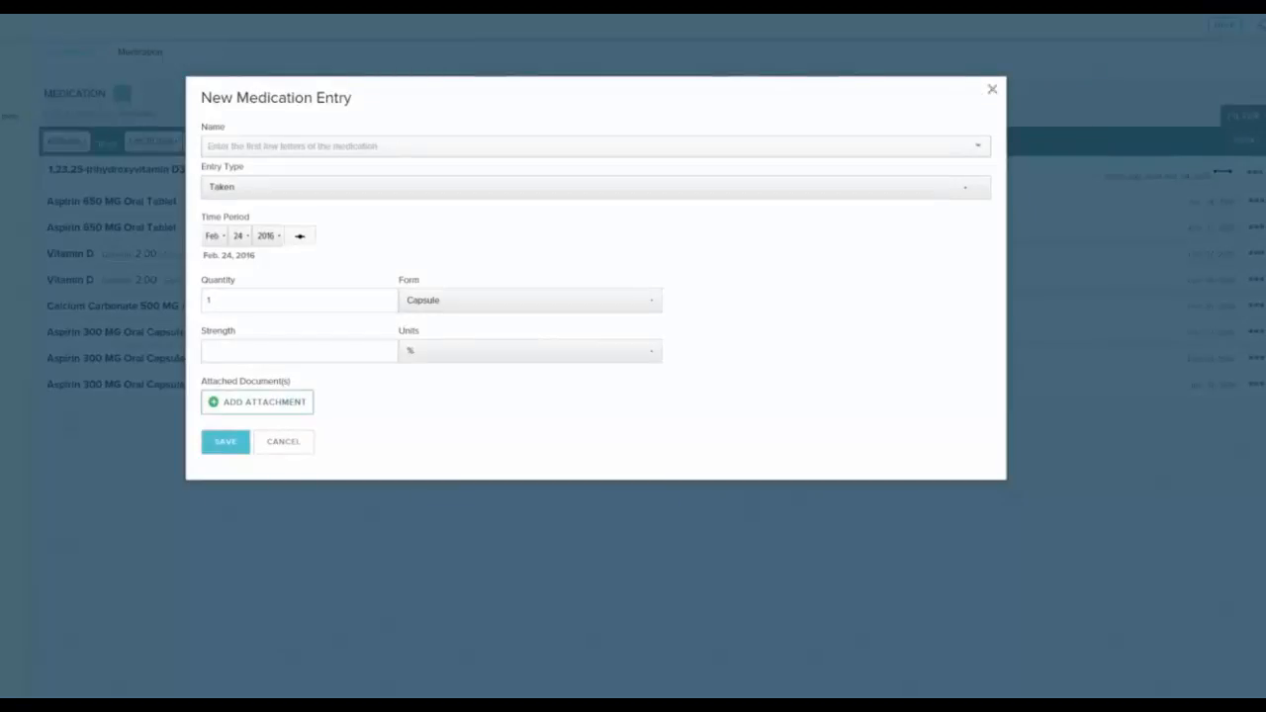
pyautogui.click(993, 90)
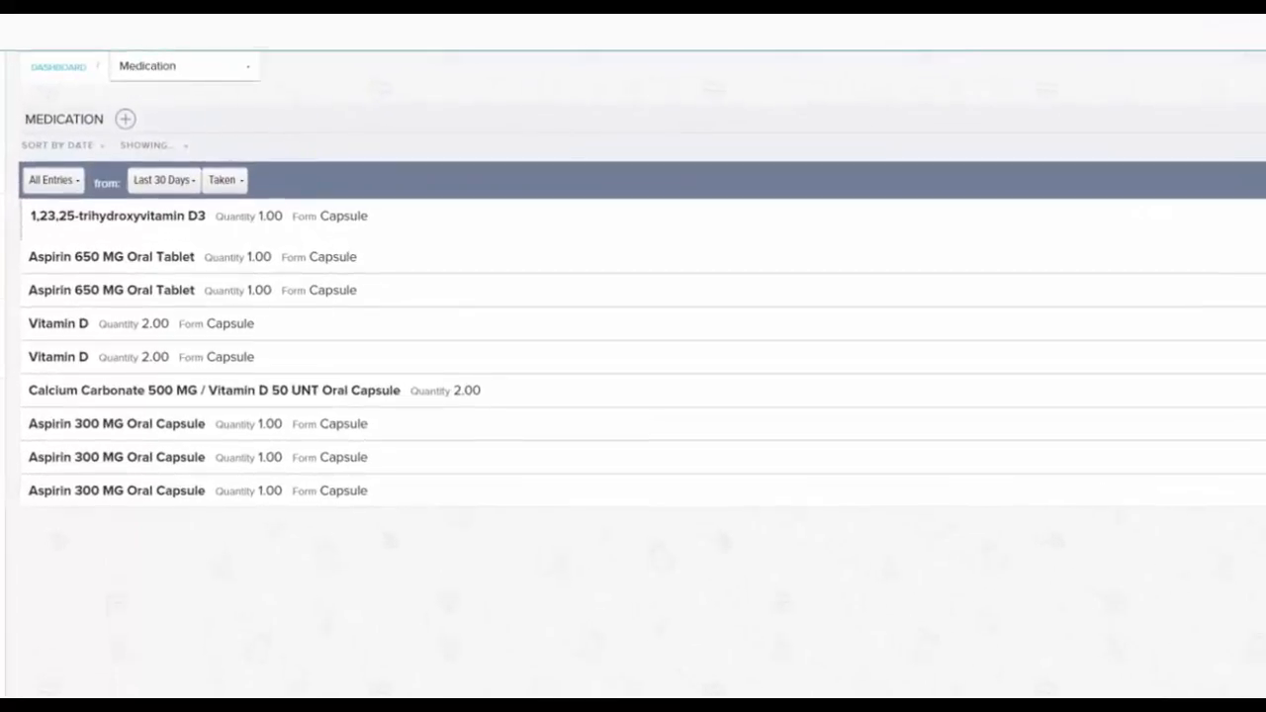
pyautogui.click(134, 71)
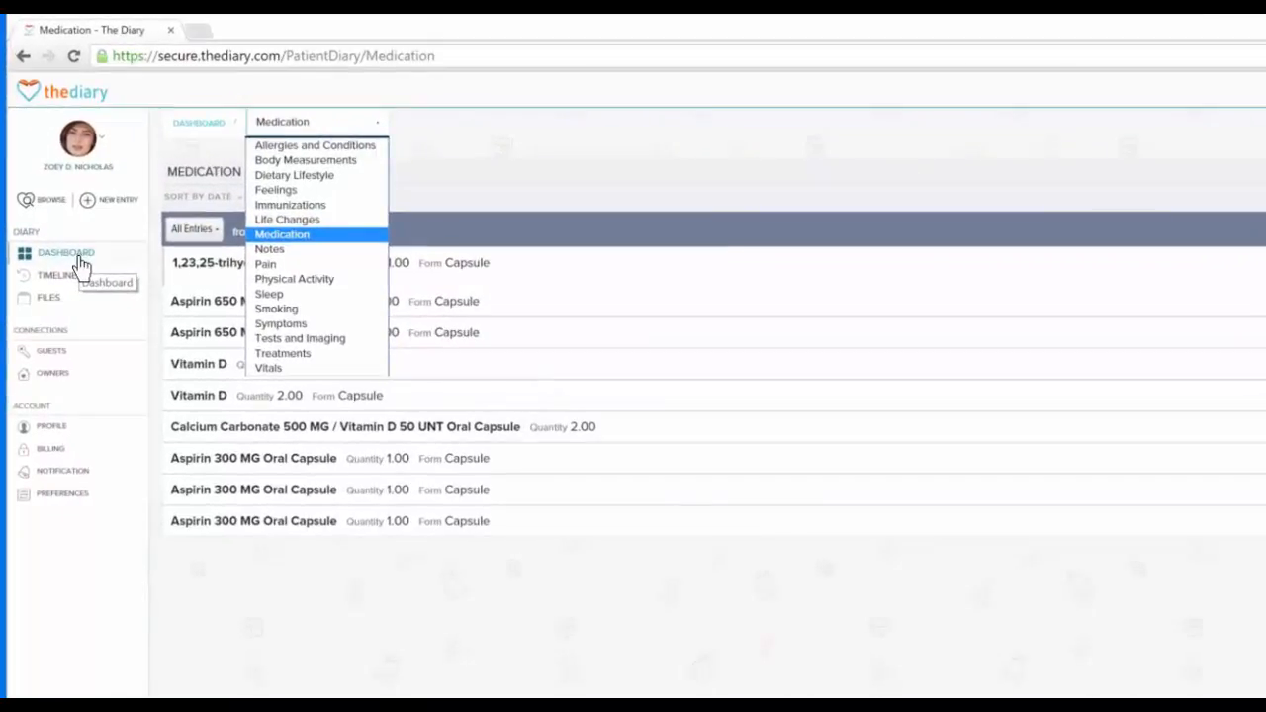
# Return to the dashboard, browse the Physical Activity entries and open their time range options
pyautogui.click(59, 96)
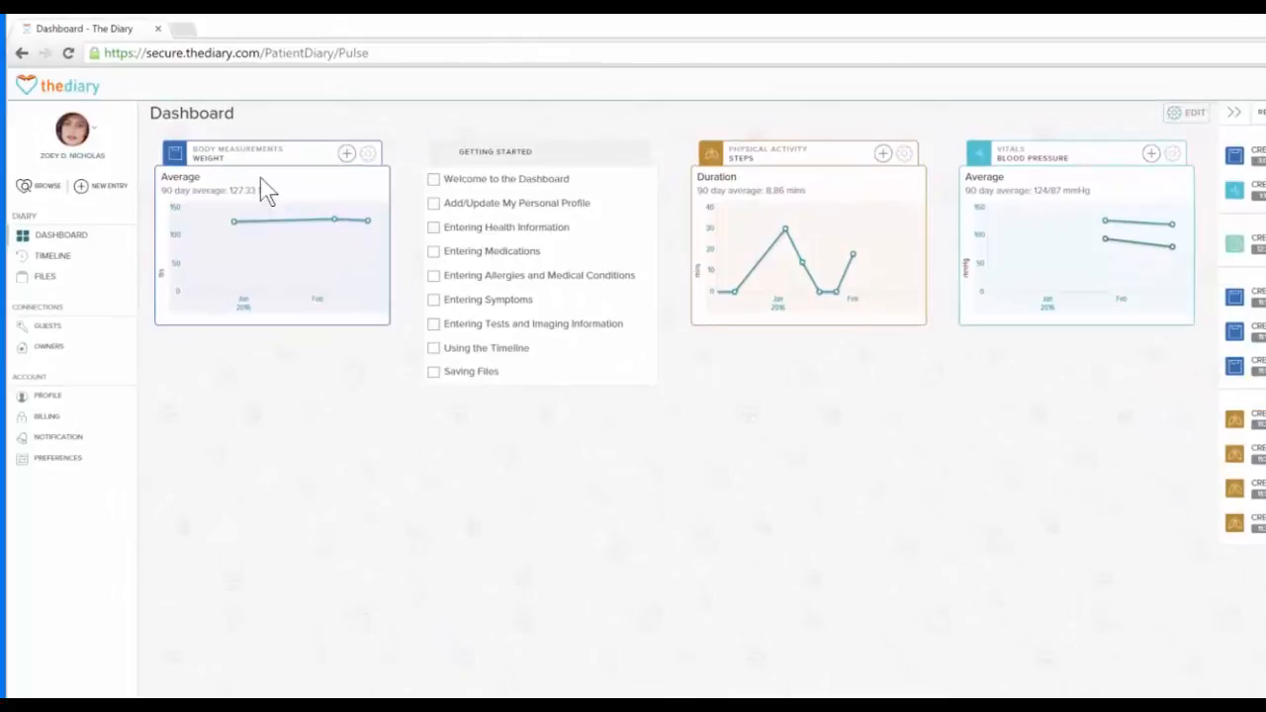
pyautogui.click(41, 188)
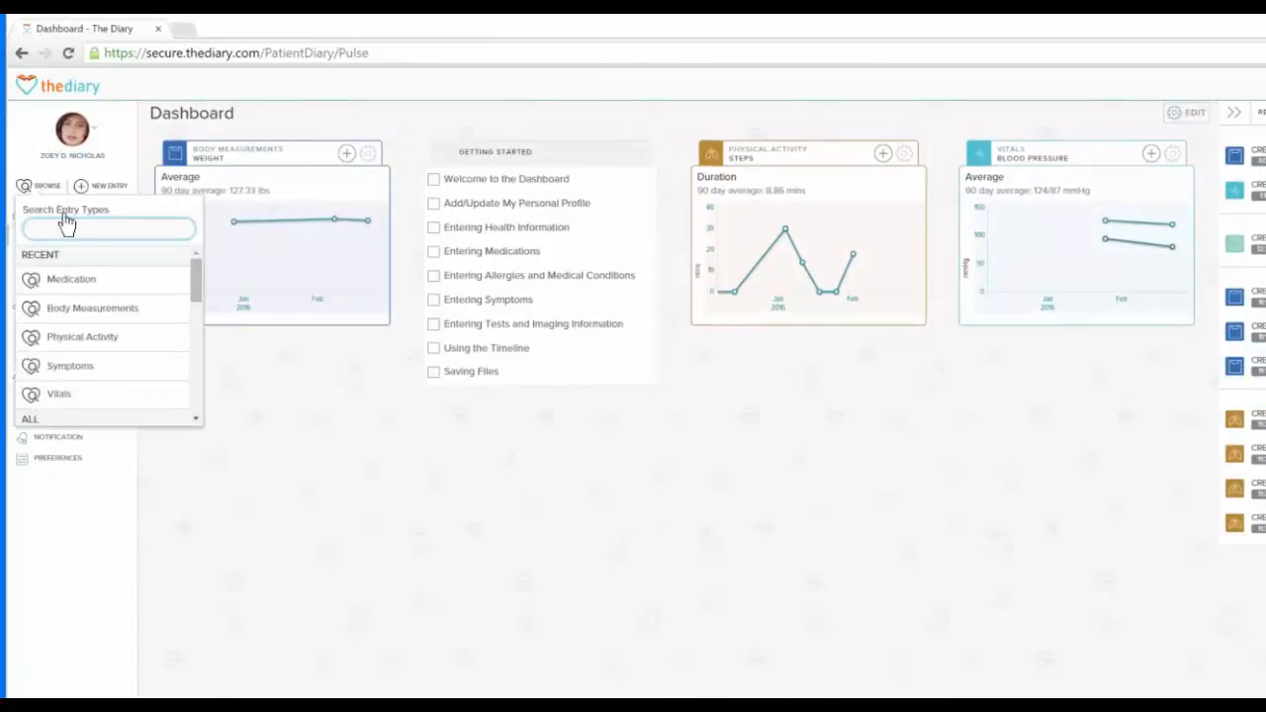
pyautogui.click(126, 344)
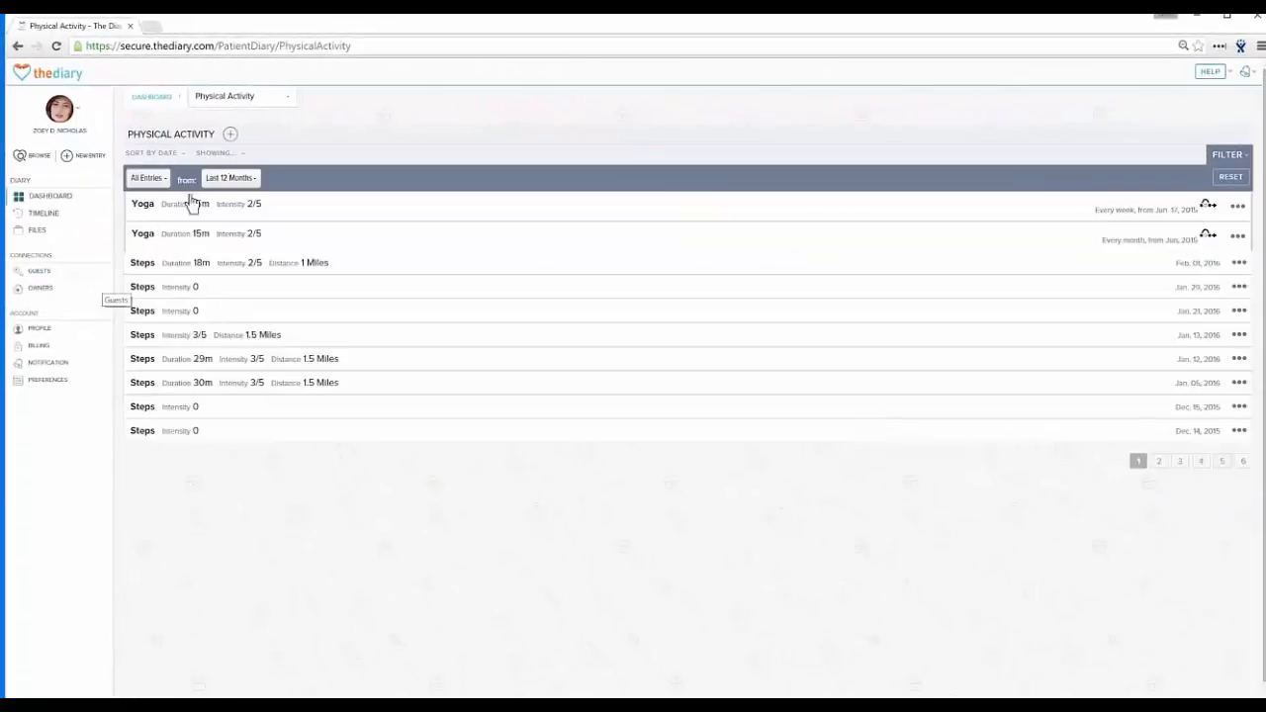
pyautogui.click(231, 179)
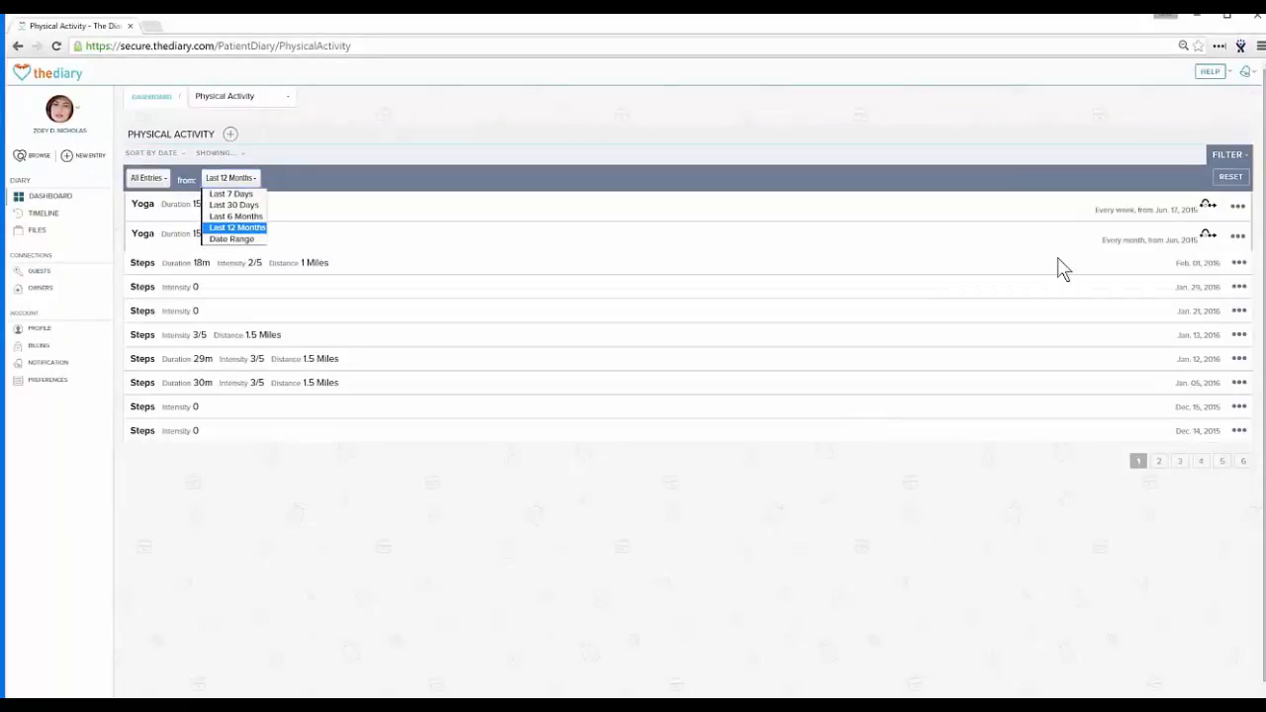